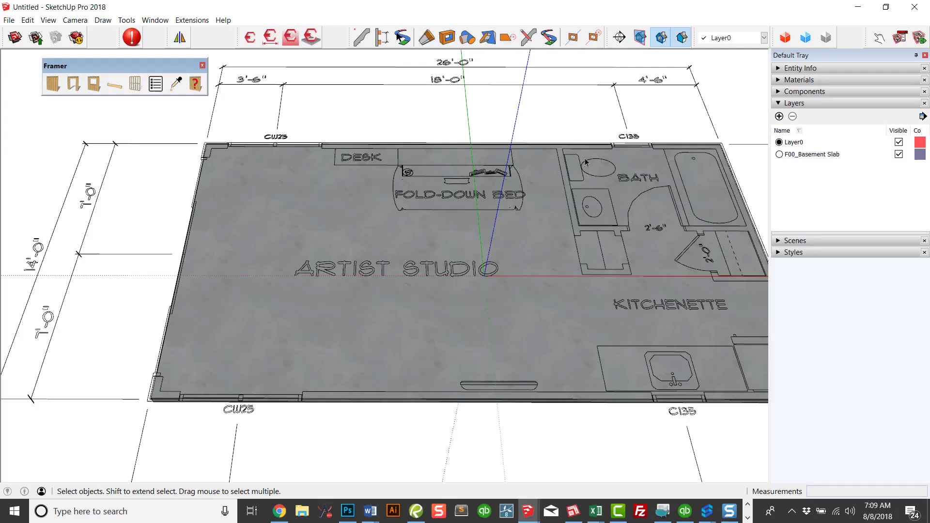
# Open the Framer wall properties and keep the Rectangular type with the 2x4 section
pyautogui.moveTo(130, 69); pyautogui.dragTo(122, 78)
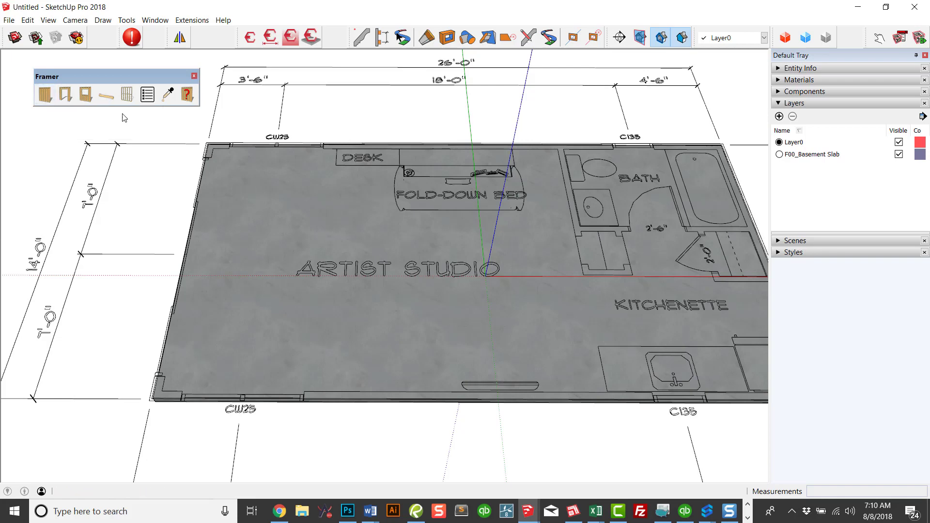
pyautogui.click(45, 94)
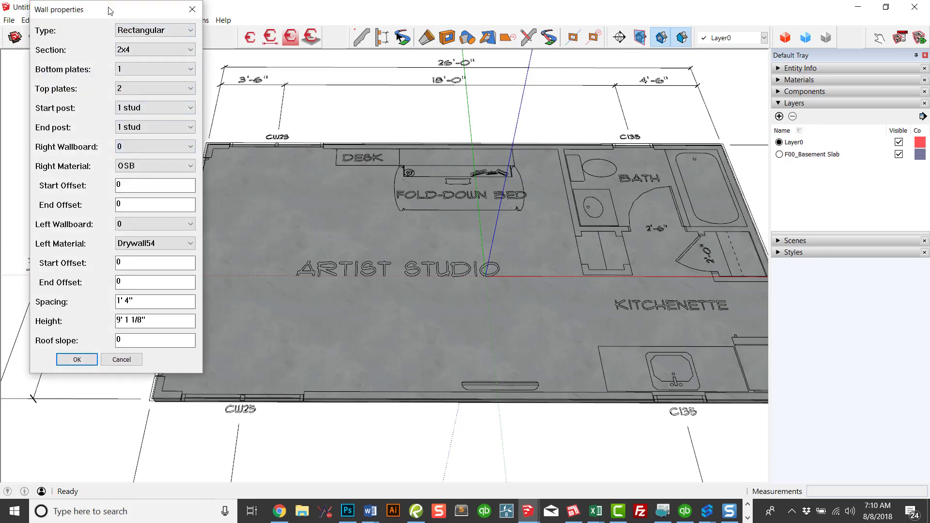
pyautogui.moveTo(110, 11); pyautogui.dragTo(112, 70)
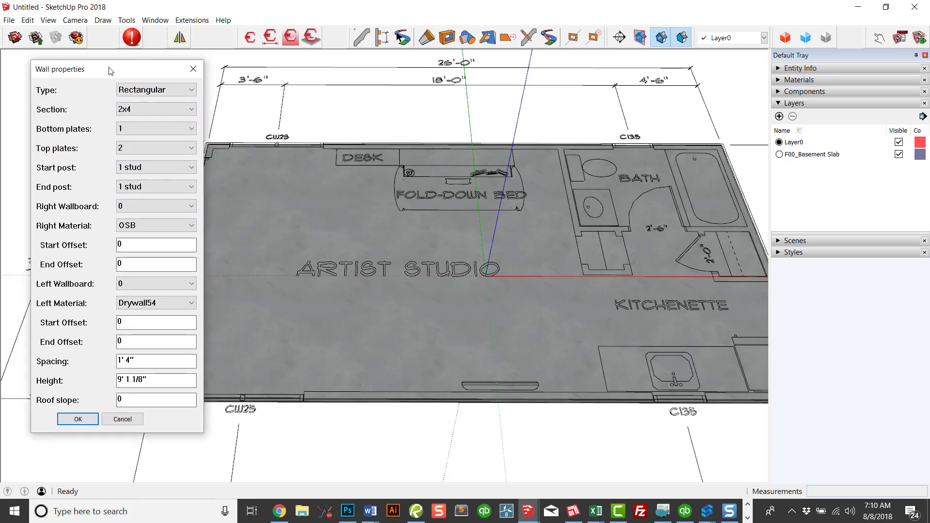
pyautogui.click(191, 93)
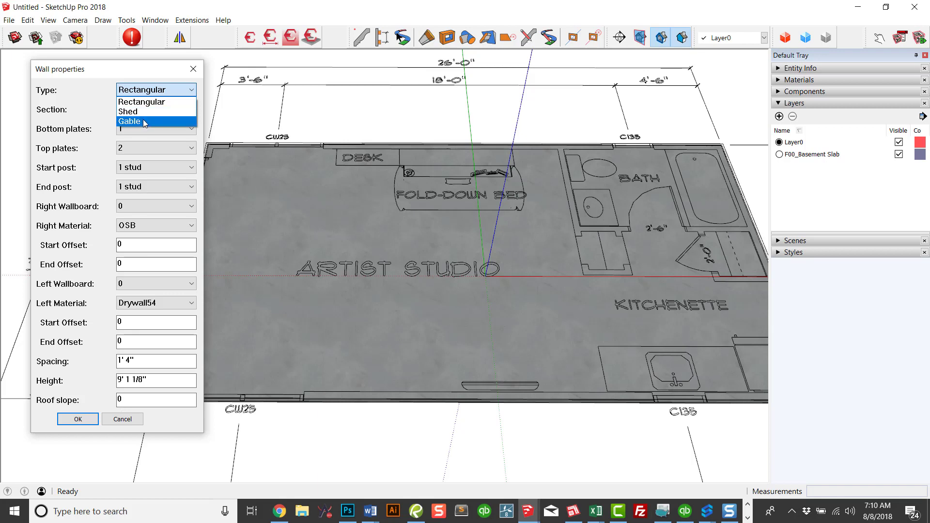
pyautogui.click(91, 90)
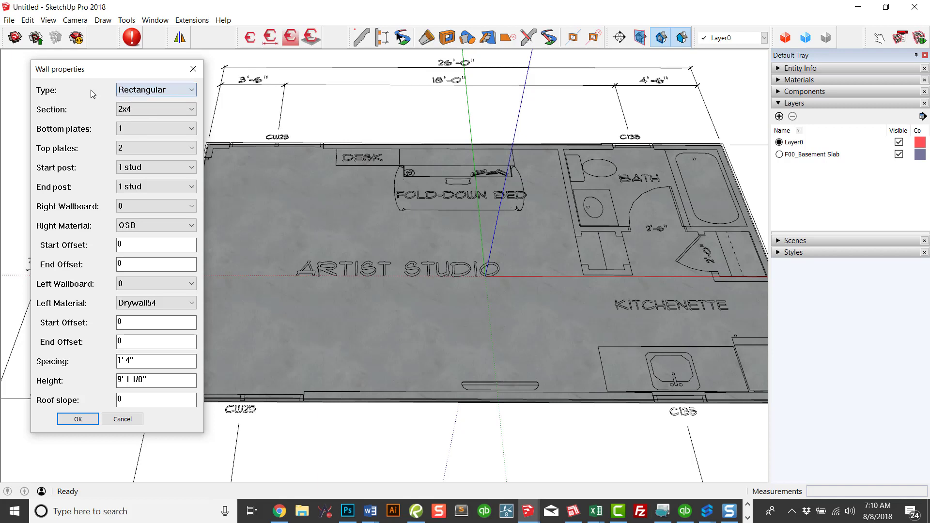
pyautogui.click(154, 107)
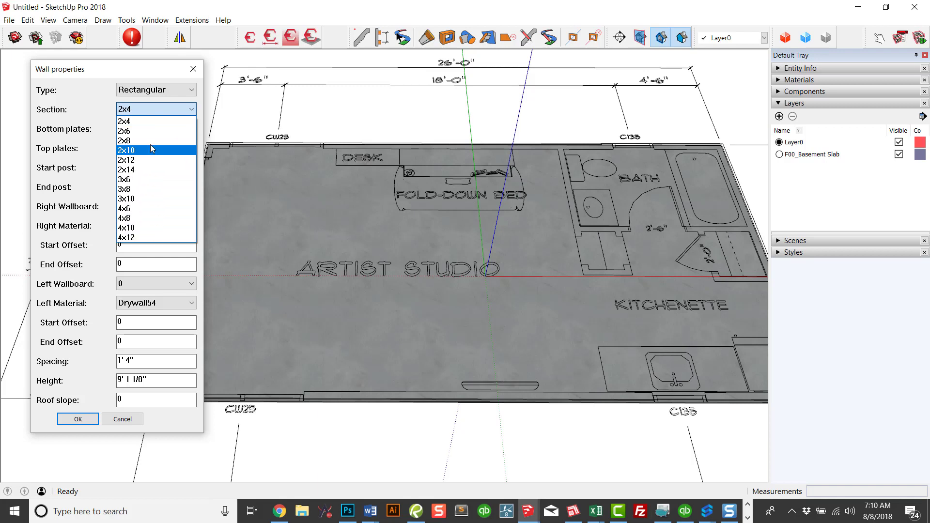
pyautogui.click(153, 110)
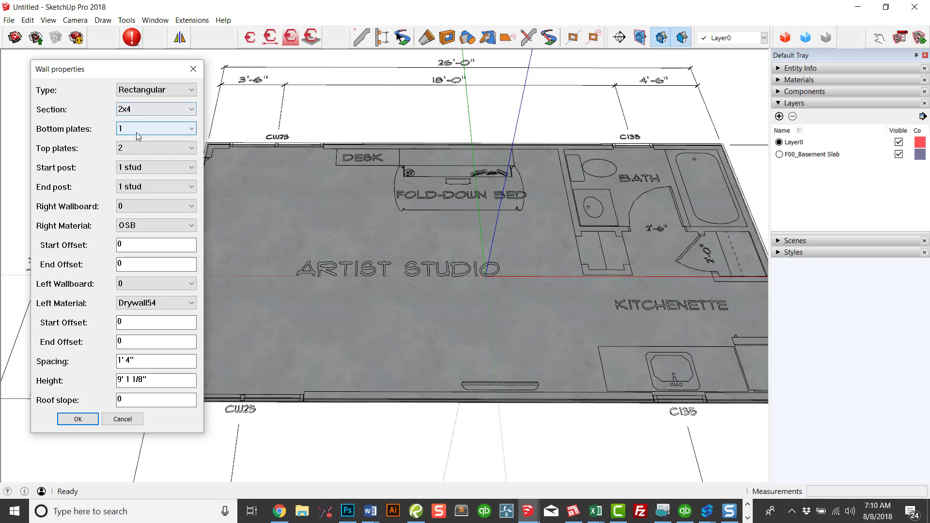
# Set the wall's bottom plates to 1 treated and keep 2 top plates
pyautogui.click(153, 130)
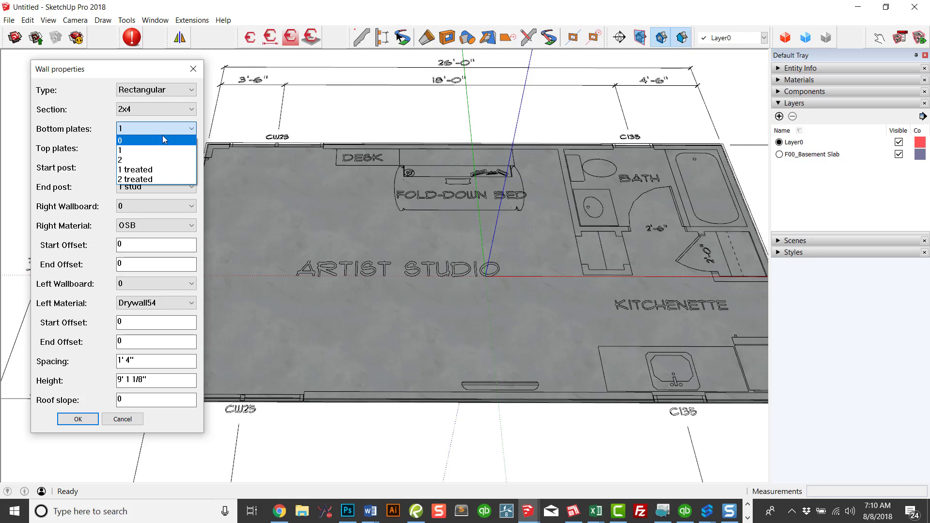
pyautogui.click(138, 169)
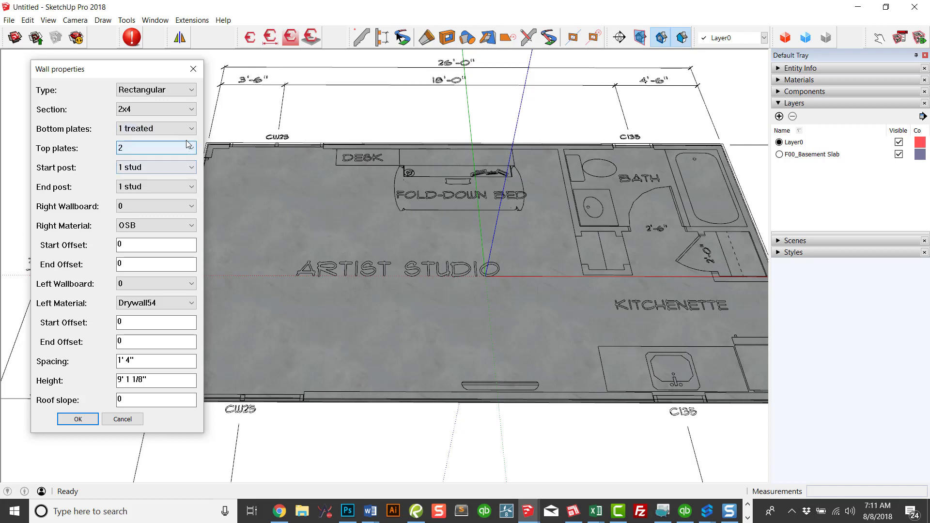
pyautogui.click(142, 149)
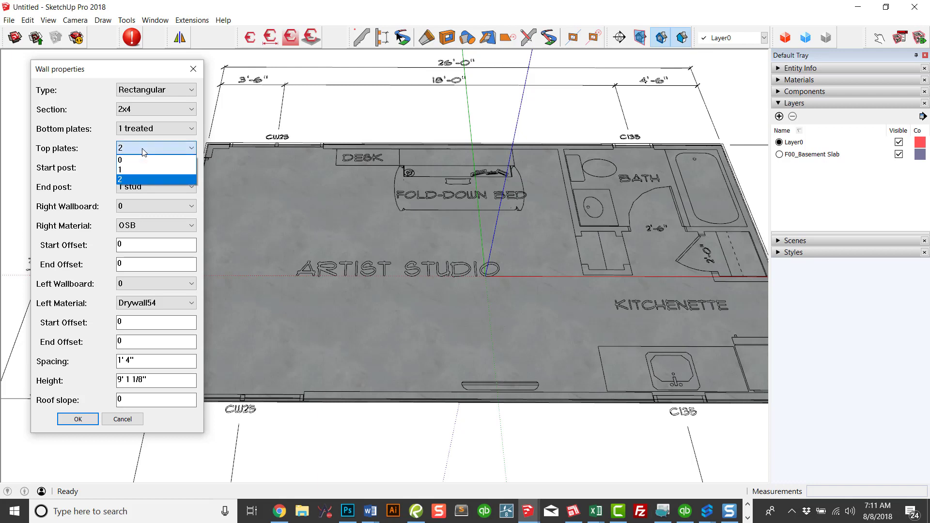
pyautogui.click(143, 152)
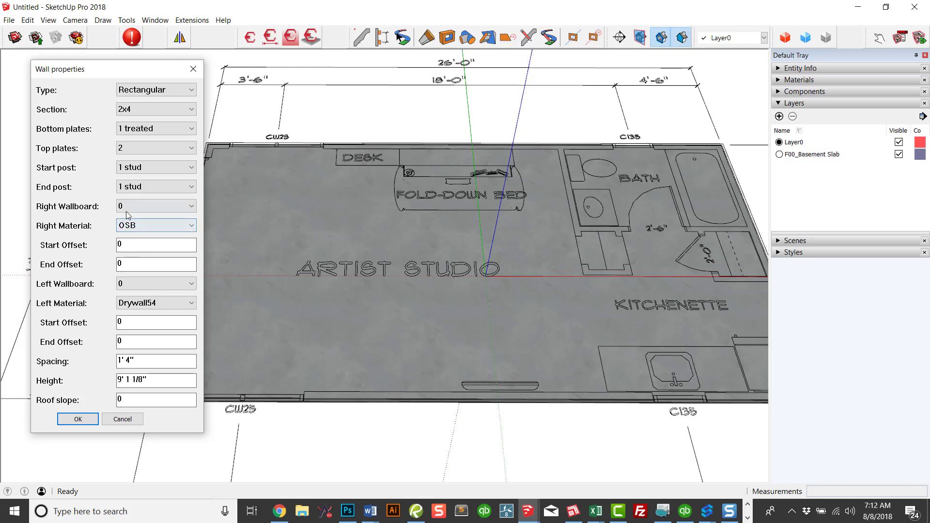
# Give the wall's right side 1/2 inch wallboard with OSB as its material
pyautogui.click(154, 226)
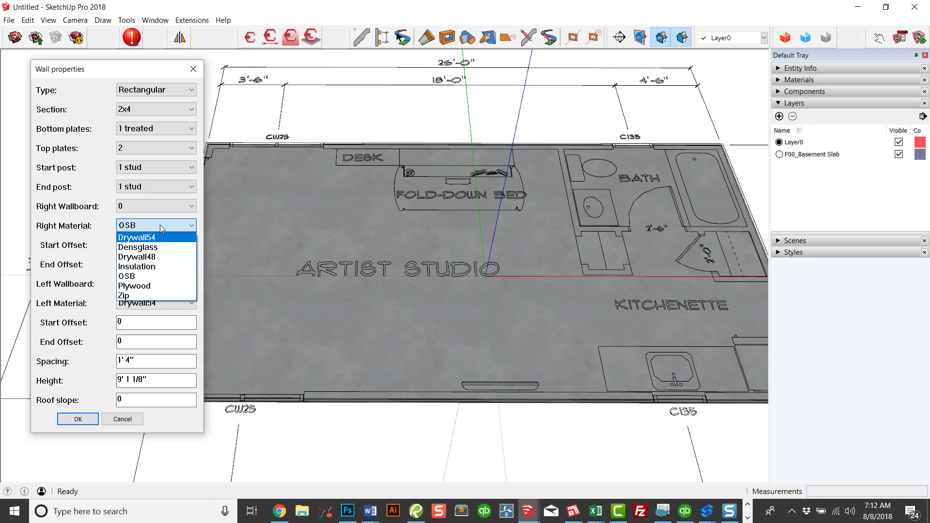
pyautogui.click(149, 277)
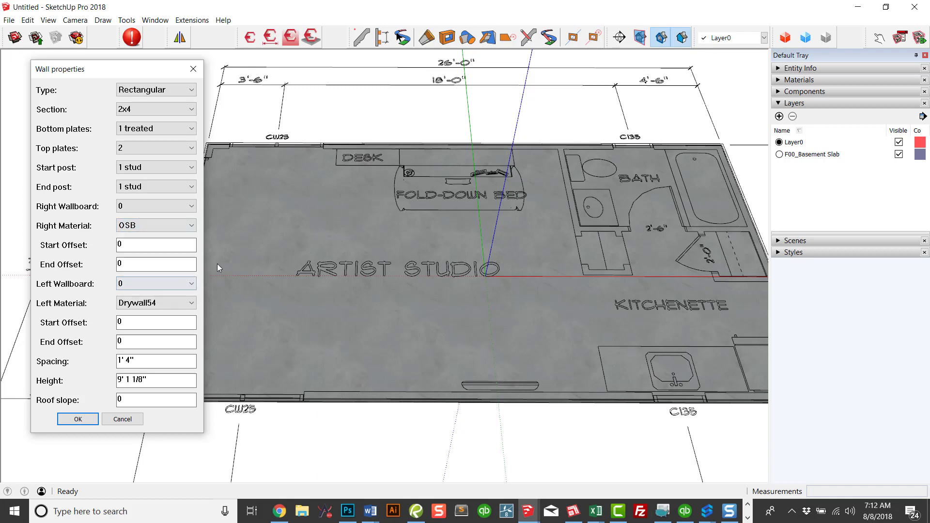
pyautogui.click(150, 207)
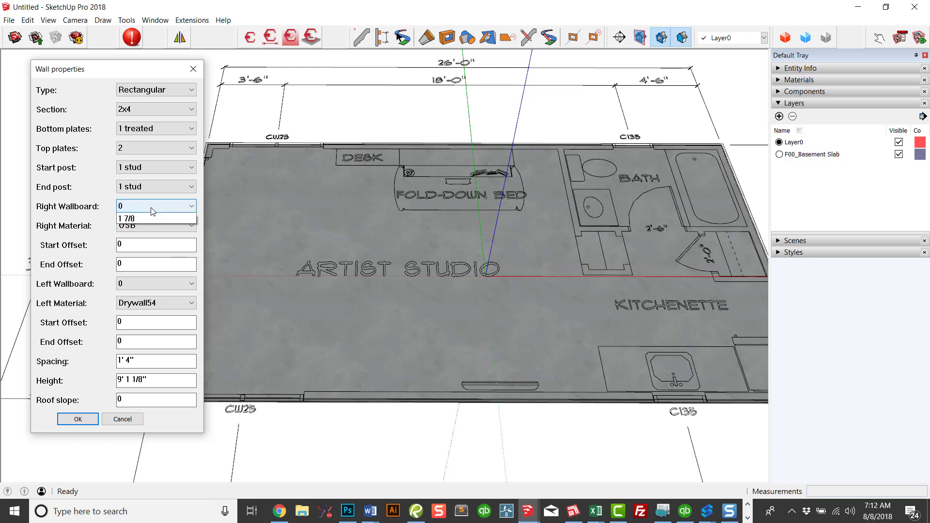
pyautogui.click(145, 227)
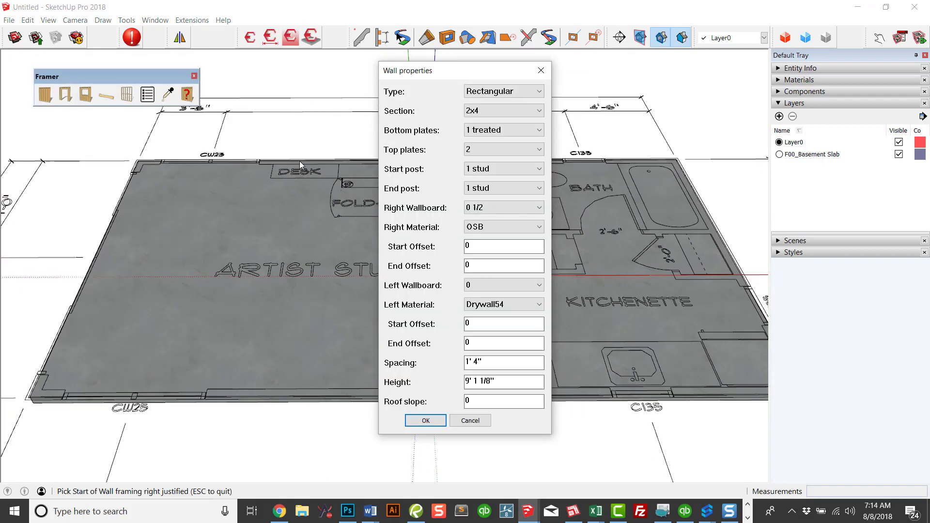
# Set both the start post and the end post of the wall to 2 studs L-California
pyautogui.scroll(-3, 301, 165)
pyautogui.moveTo(313, 161); pyautogui.dragTo(318, 245, button='middle')
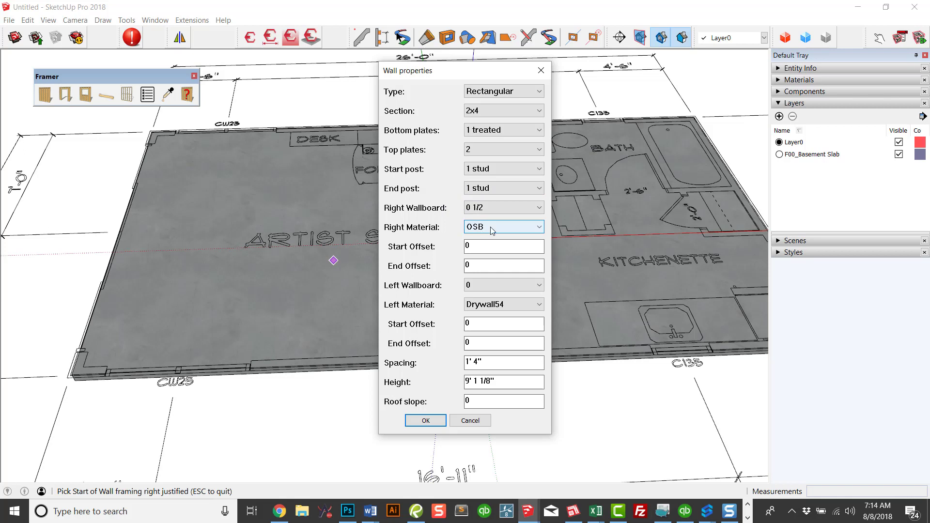
pyautogui.click(504, 170)
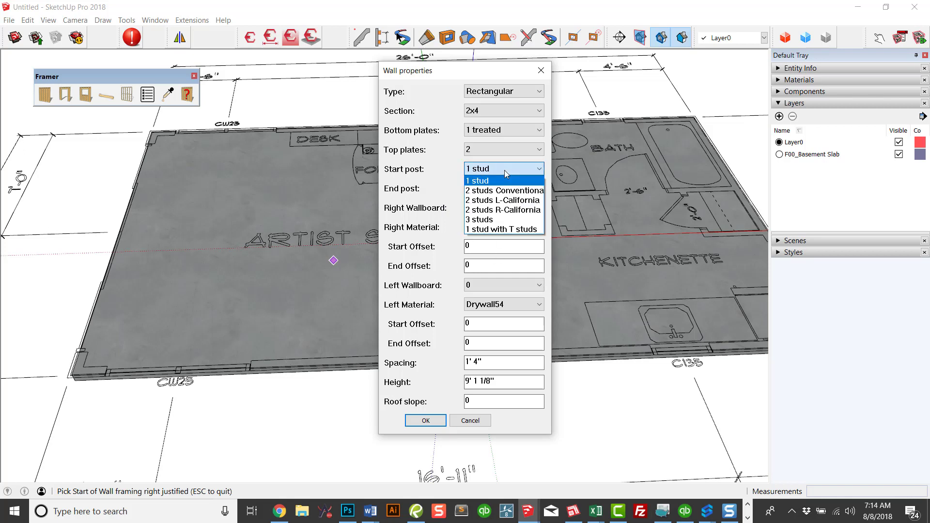
pyautogui.click(497, 200)
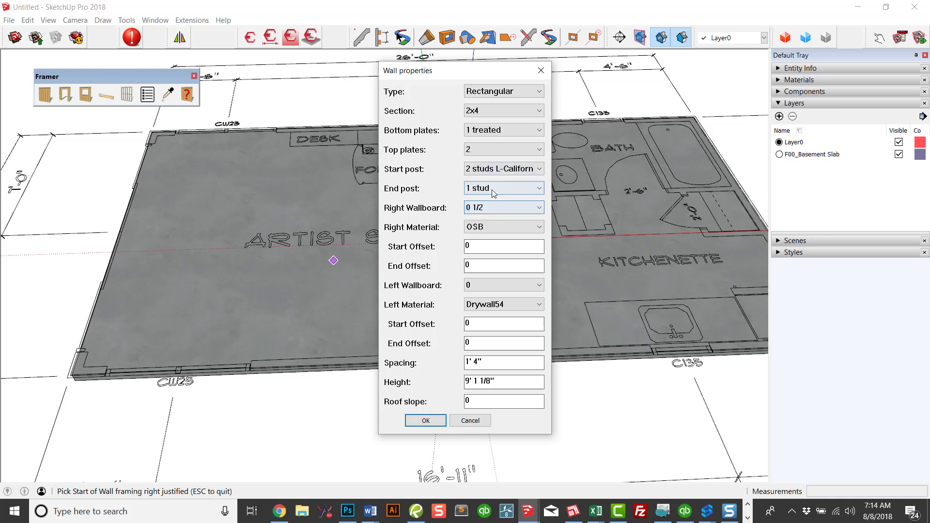
pyautogui.click(493, 189)
pyautogui.click(498, 219)
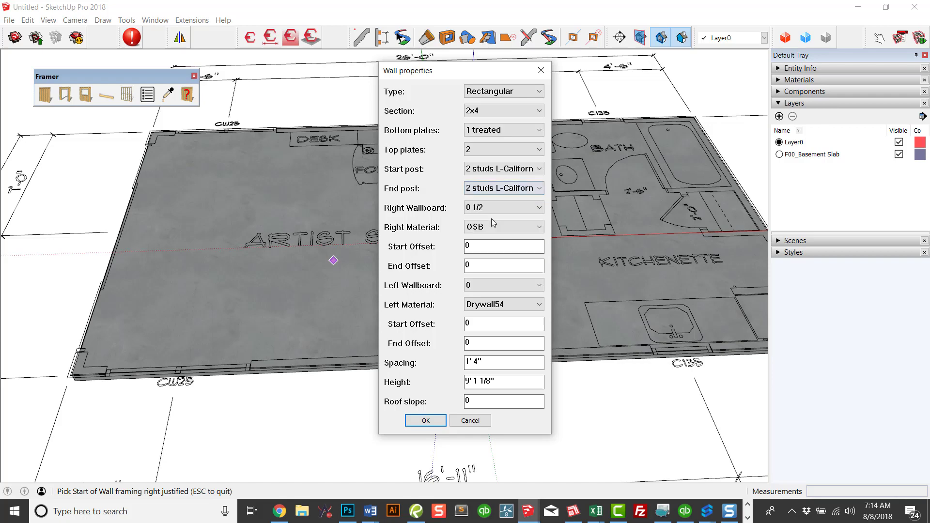
# Draw the kitchenette-side wall with framing right justified, from the slab corner near the CW25 label to the slab's opposite corner
pyautogui.click(433, 423)
pyautogui.scroll(10, 415, 407)
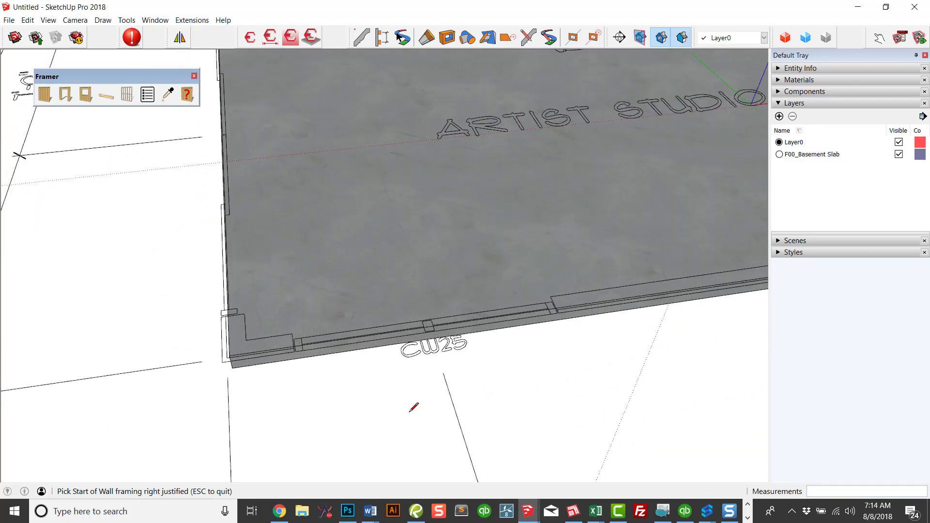
pyautogui.click(436, 425)
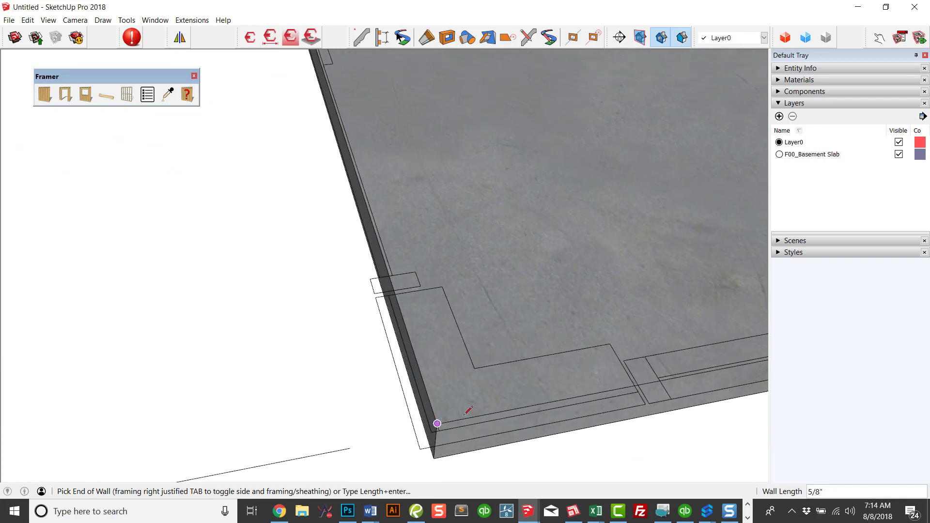
pyautogui.moveTo(468, 407); pyautogui.dragTo(442, 403, button='middle')
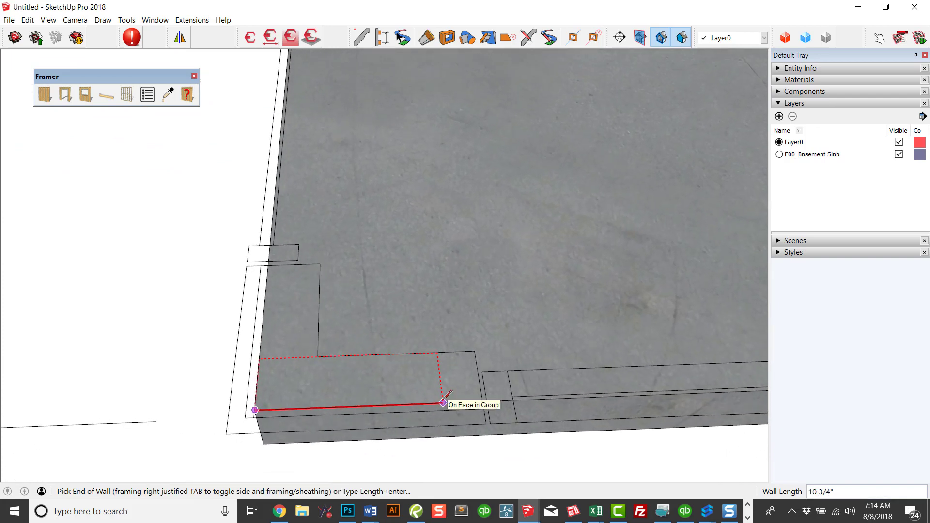
pyautogui.press('Tab')
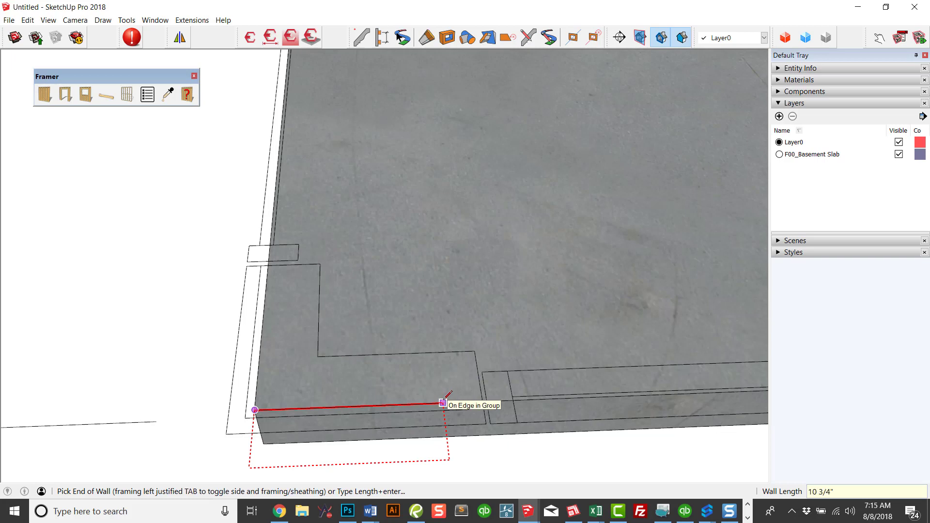
pyautogui.press('Tab')
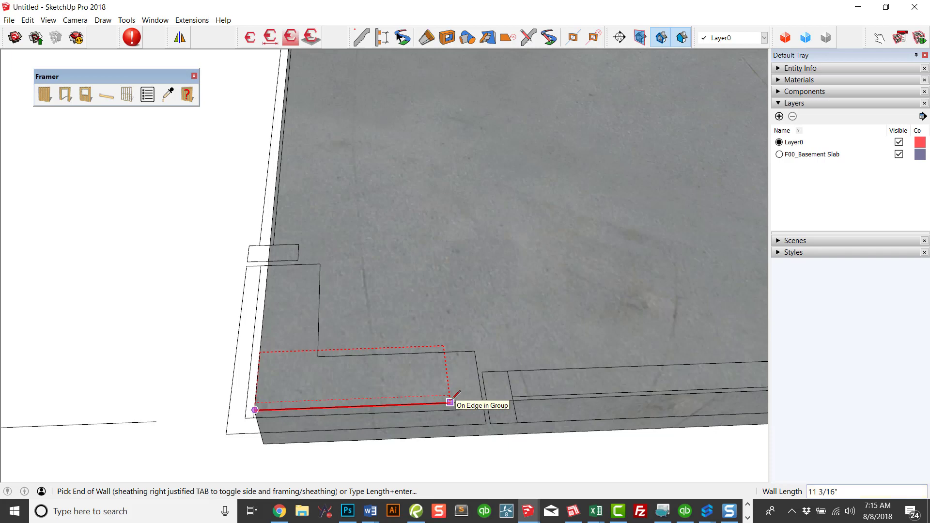
pyautogui.press('Tab')
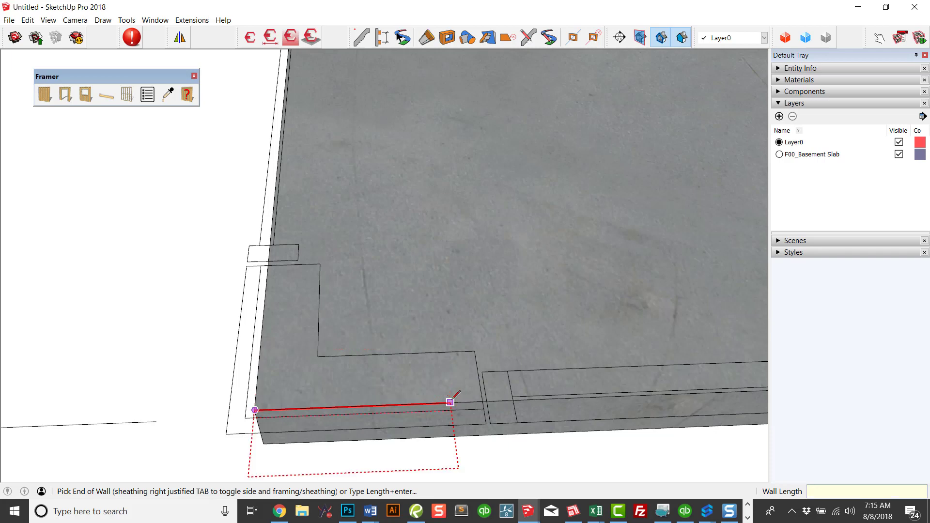
pyautogui.press('Tab')
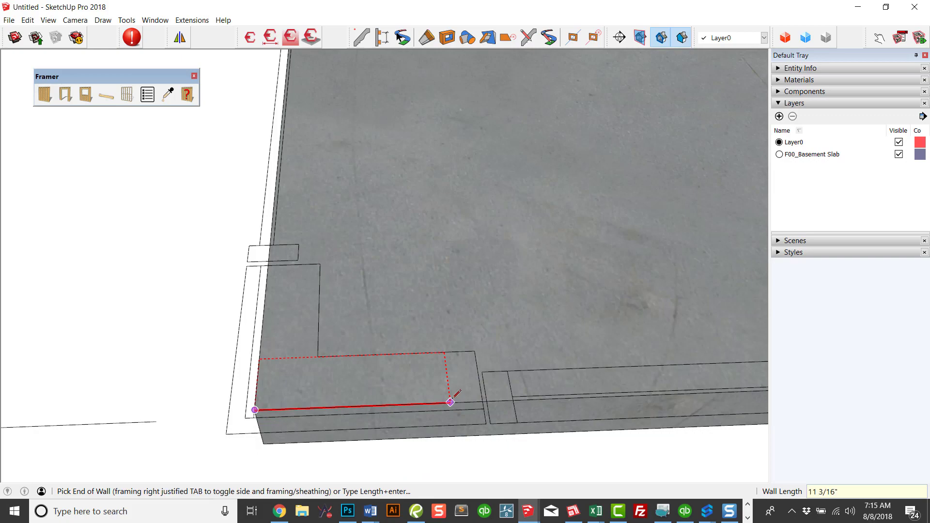
pyautogui.scroll(10, 451, 402)
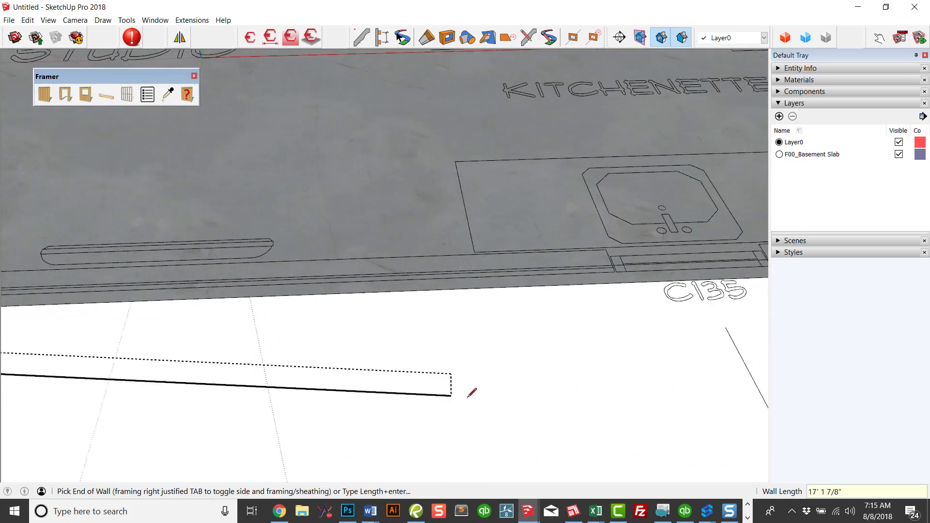
pyautogui.scroll(-5, 471, 392)
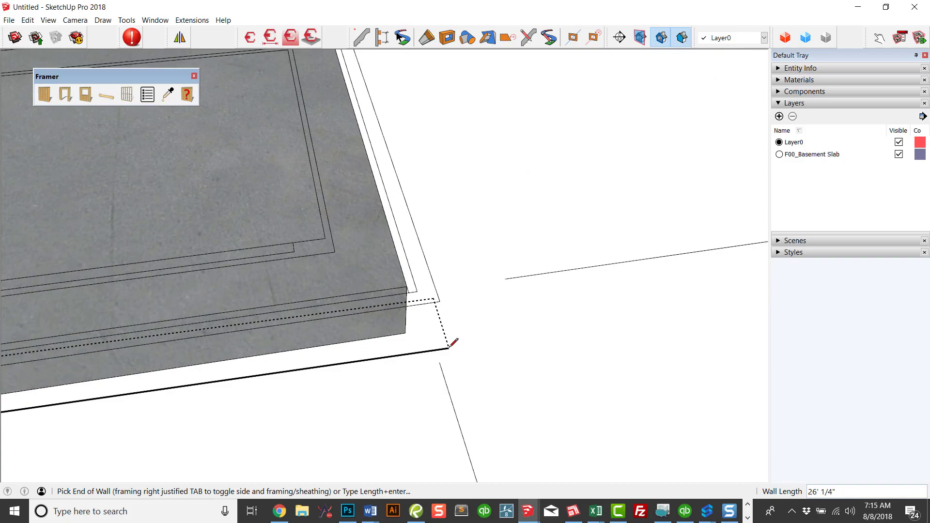
pyautogui.click(408, 290)
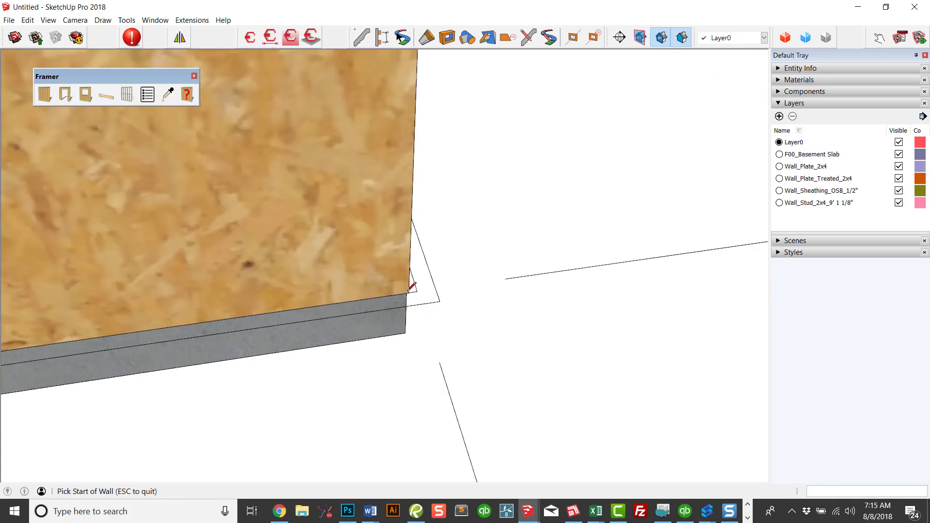
pyautogui.press('Escape')
# Start a Framer window with a Double 2x10 header, 1 header bottom plate and 1 header top plate
pyautogui.scroll(6, 332, 258)
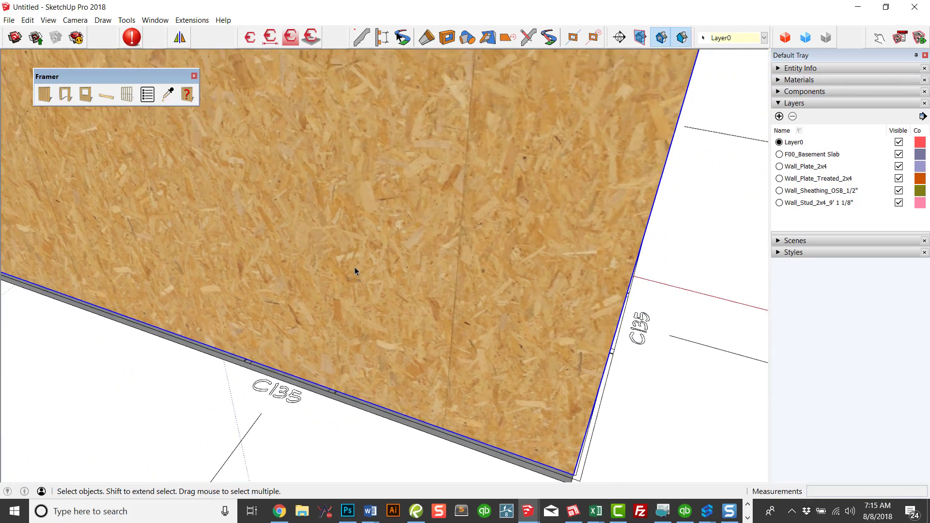
pyautogui.moveTo(355, 266); pyautogui.dragTo(509, 236, button='middle')
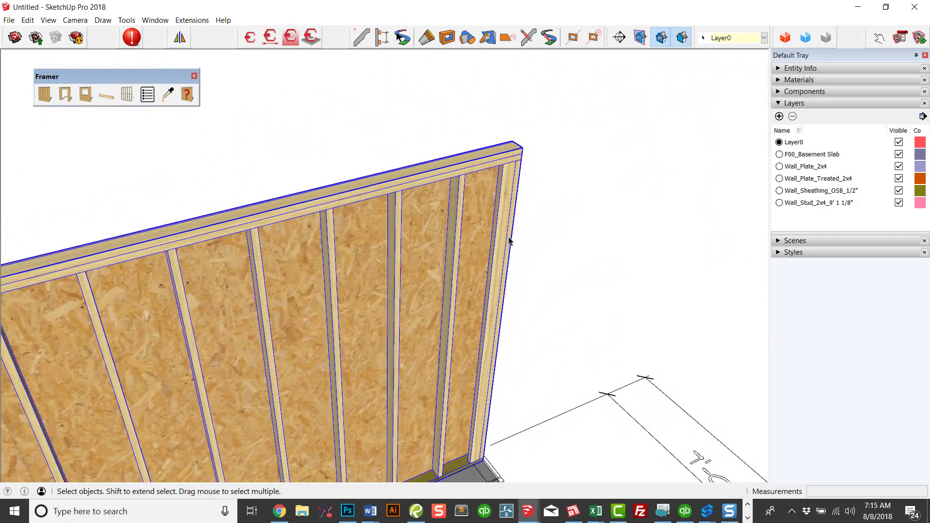
pyautogui.scroll(-6, 506, 245)
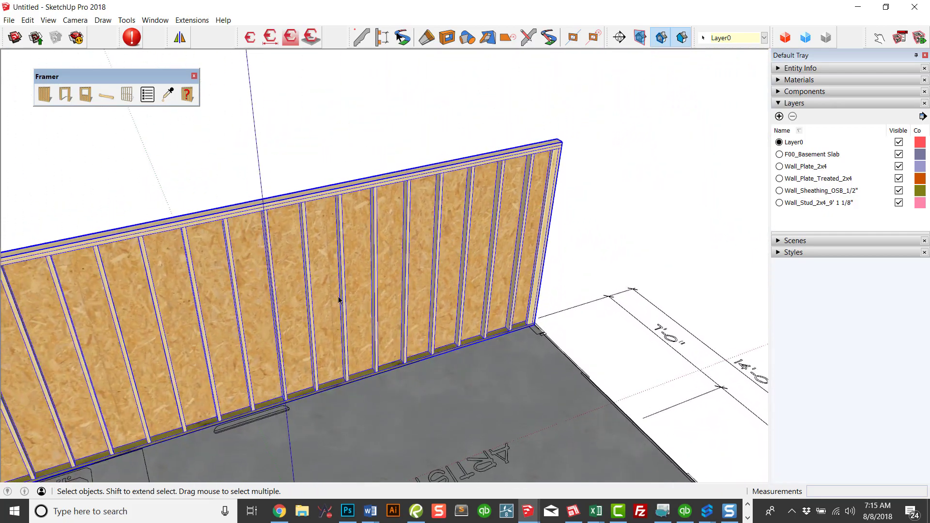
pyautogui.moveTo(339, 300); pyautogui.dragTo(467, 276, button='middle')
pyautogui.scroll(3, 371, 291)
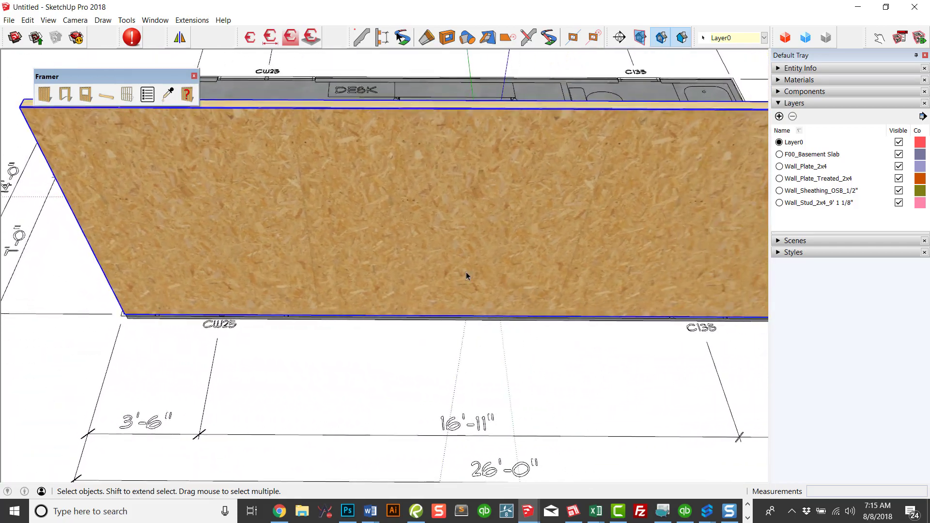
pyautogui.click(84, 96)
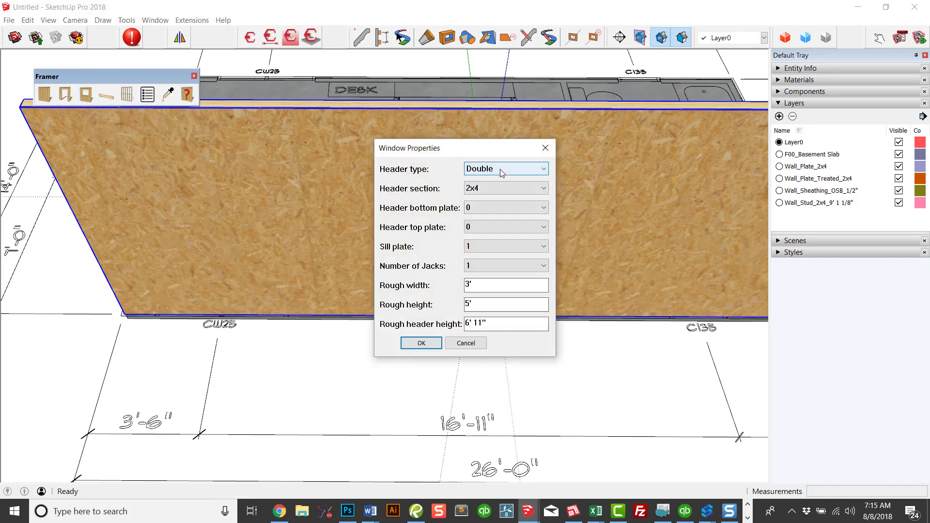
pyautogui.click(497, 181)
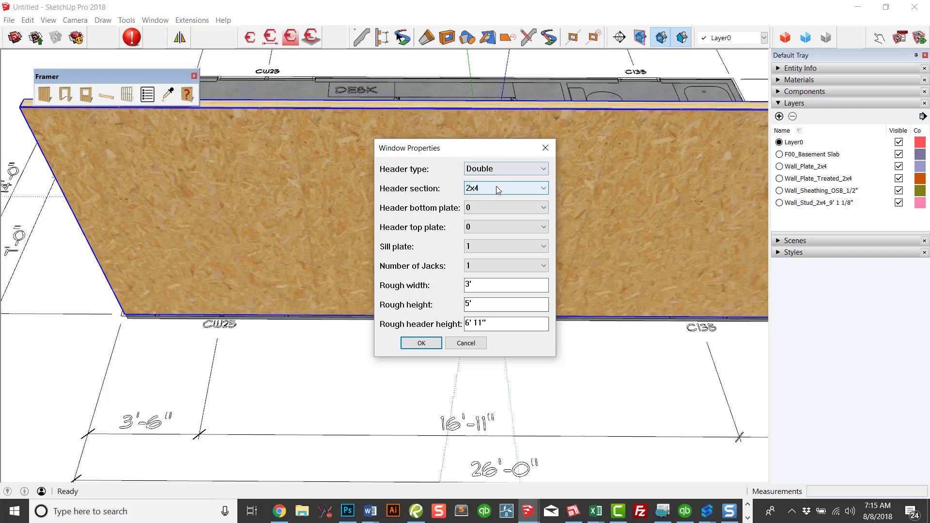
pyautogui.click(489, 227)
pyautogui.click(489, 208)
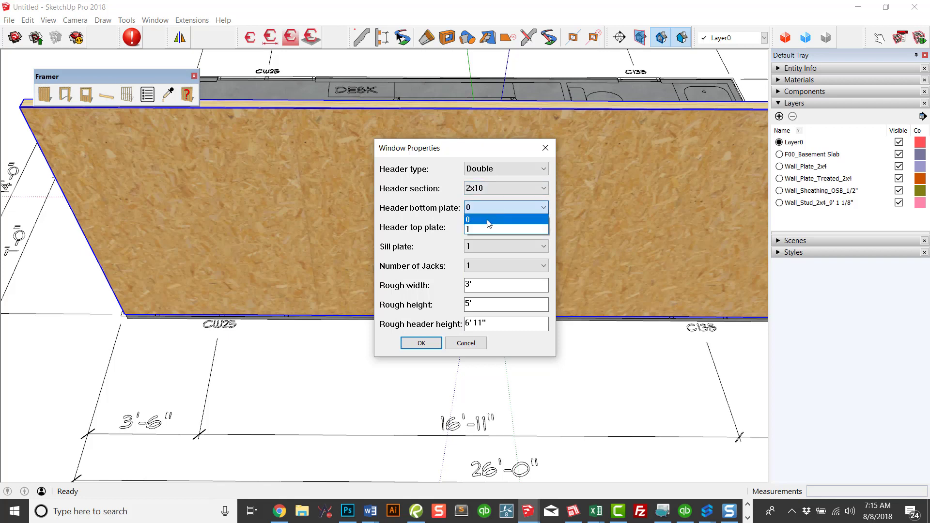
pyautogui.click(472, 229)
pyautogui.click(477, 227)
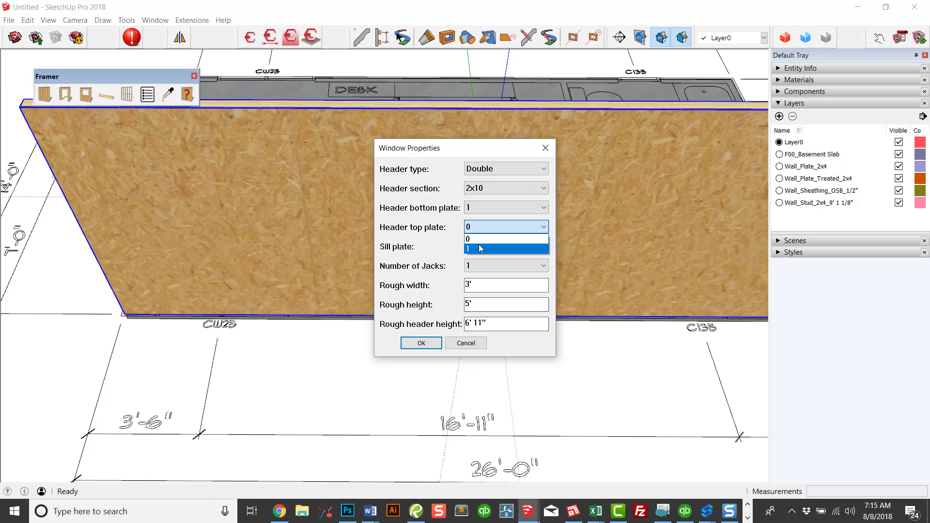
pyautogui.click(481, 249)
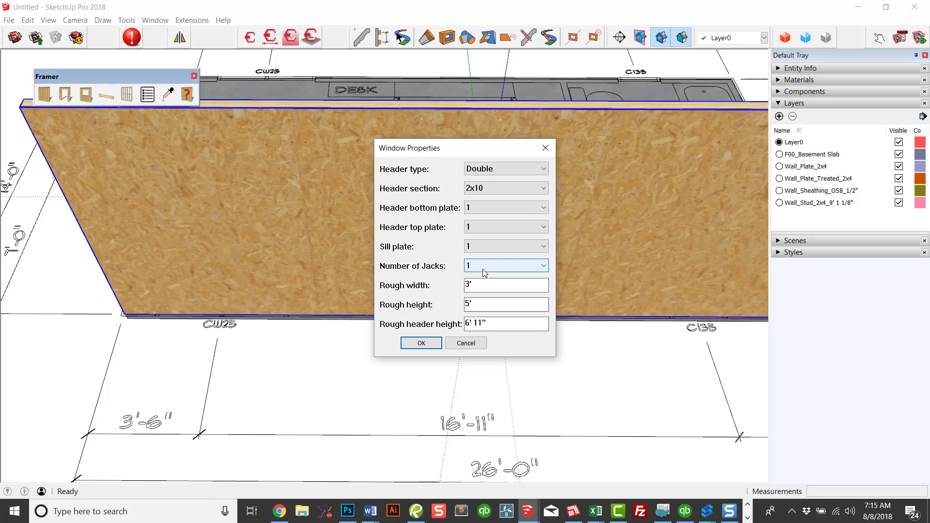
# Set the window's rough width to 4'8.5 and accept the window properties
pyautogui.moveTo(484, 285); pyautogui.dragTo(464, 285)
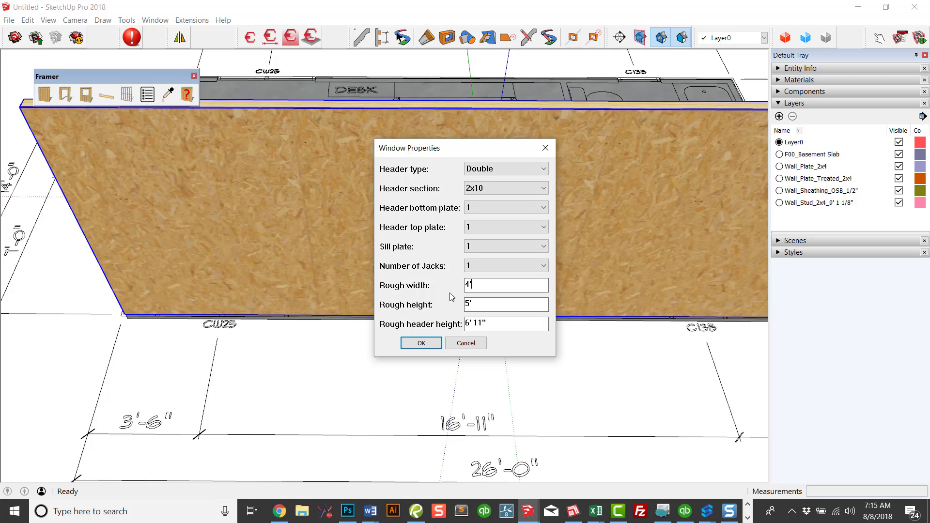
pyautogui.write("4'8.5")
pyautogui.click(421, 343)
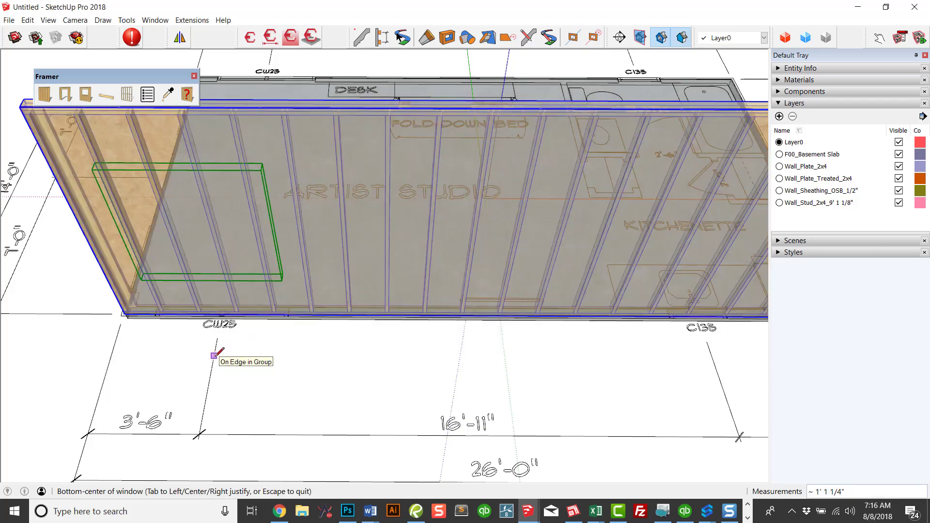
# Place the window in the wall by its bottom center, aligned with the CW25 dimension line
pyautogui.keyDown('shift'); pyautogui.moveTo(214, 355); pyautogui.dragTo(243, 359, button='middle'); pyautogui.keyUp('shift')
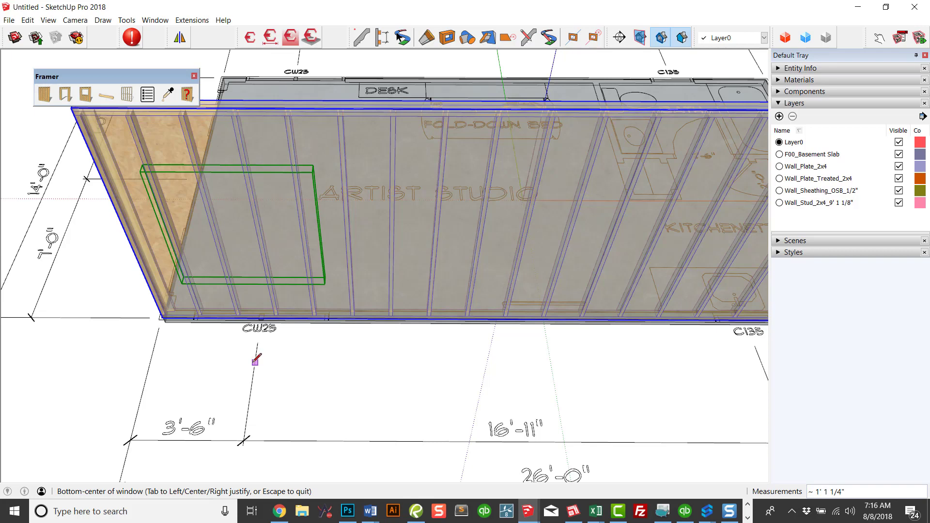
pyautogui.press('Tab')
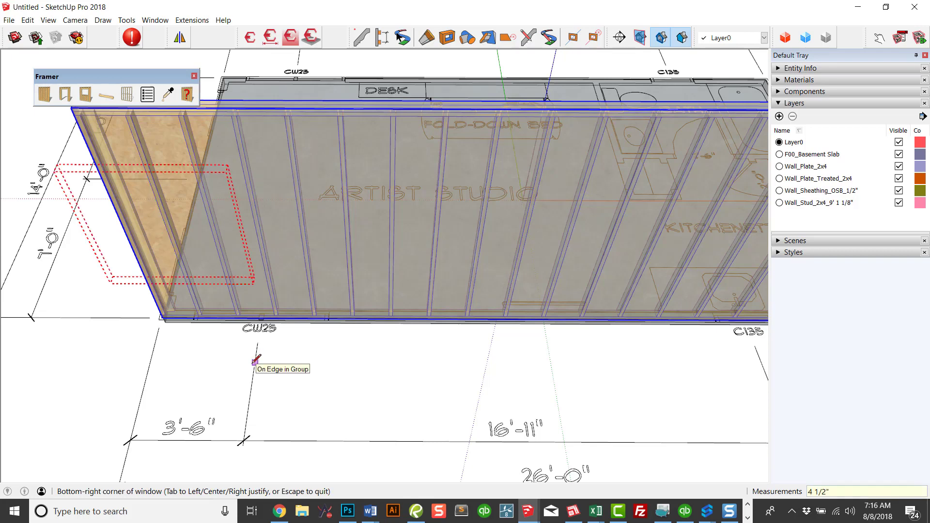
pyautogui.press('Tab')
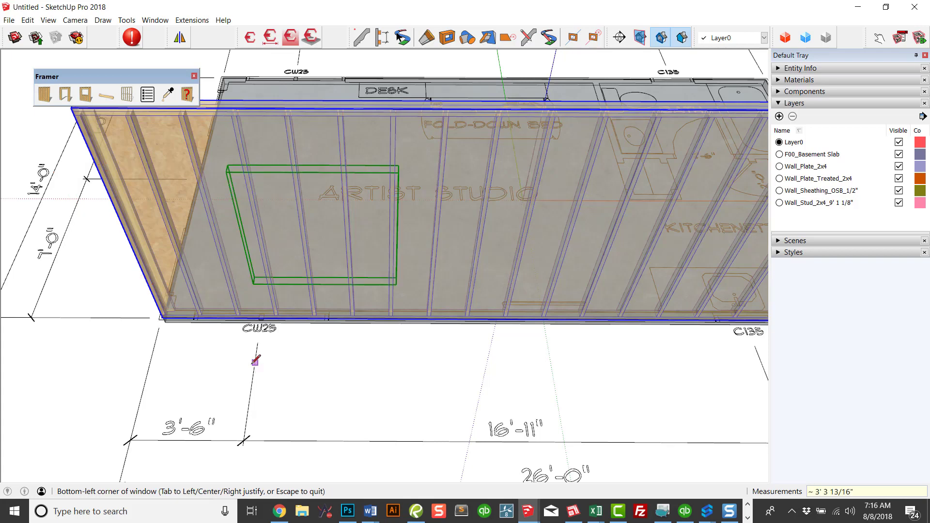
pyautogui.press('Tab')
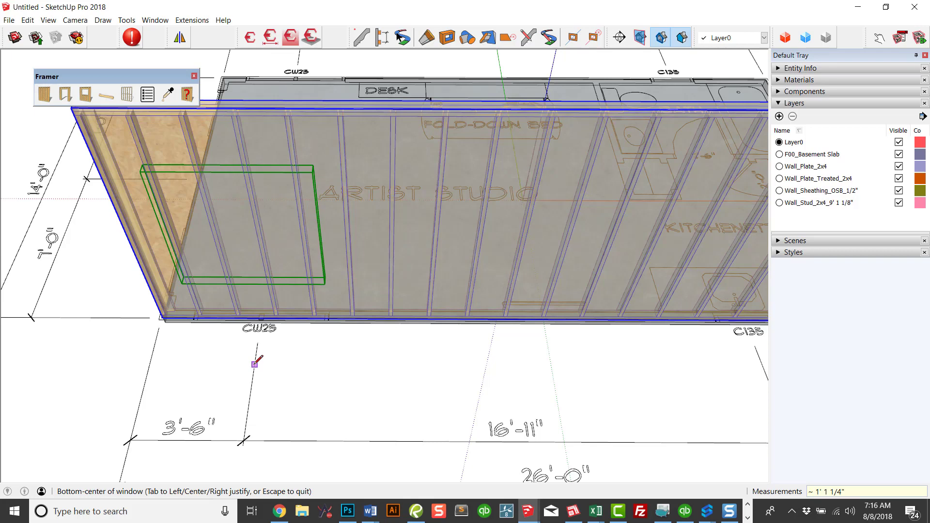
pyautogui.click(252, 360)
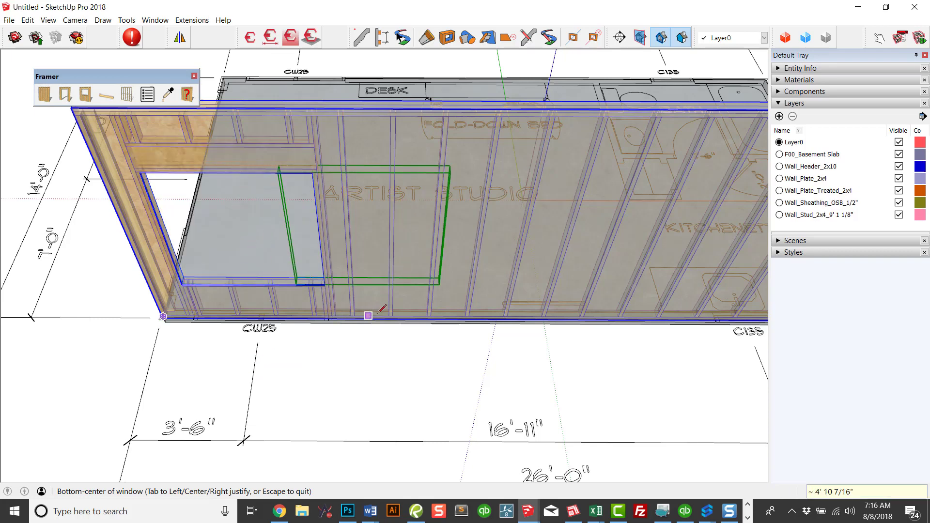
pyautogui.press('Escape')
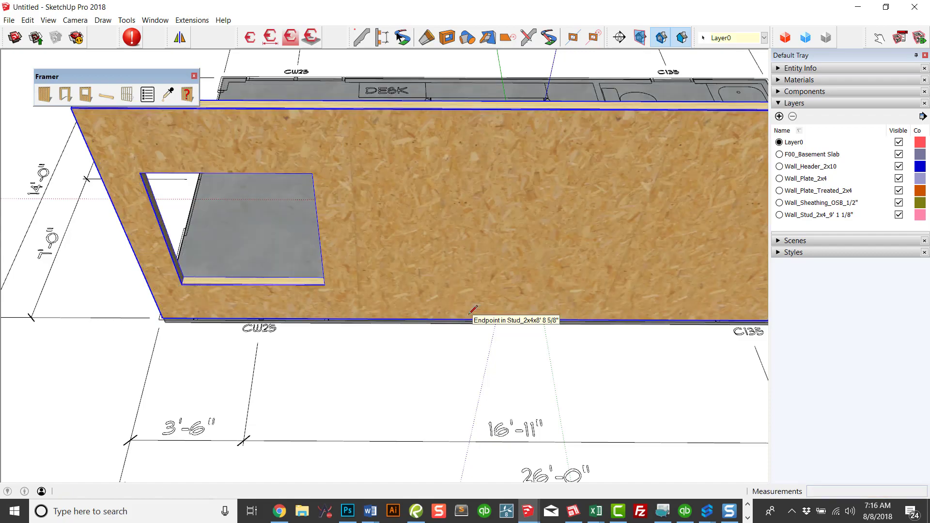
# Add a second window with rough width 24 and rough height 3'5, centered on the C135 dimension line beside the kitchenette
pyautogui.press('space')
pyautogui.moveTo(502, 365); pyautogui.dragTo(436, 197, button='middle')
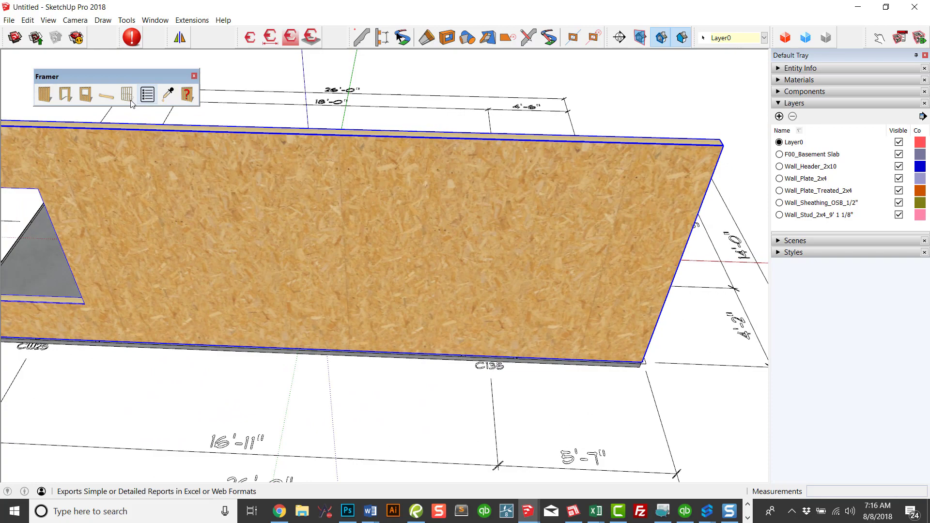
pyautogui.click(84, 95)
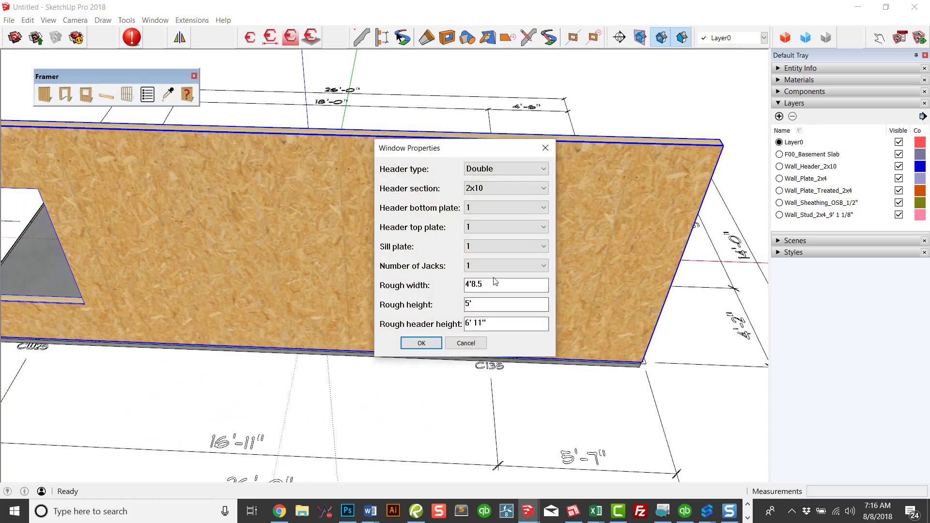
pyautogui.moveTo(496, 285); pyautogui.dragTo(433, 289)
pyautogui.write('2')
pyautogui.write("3'")
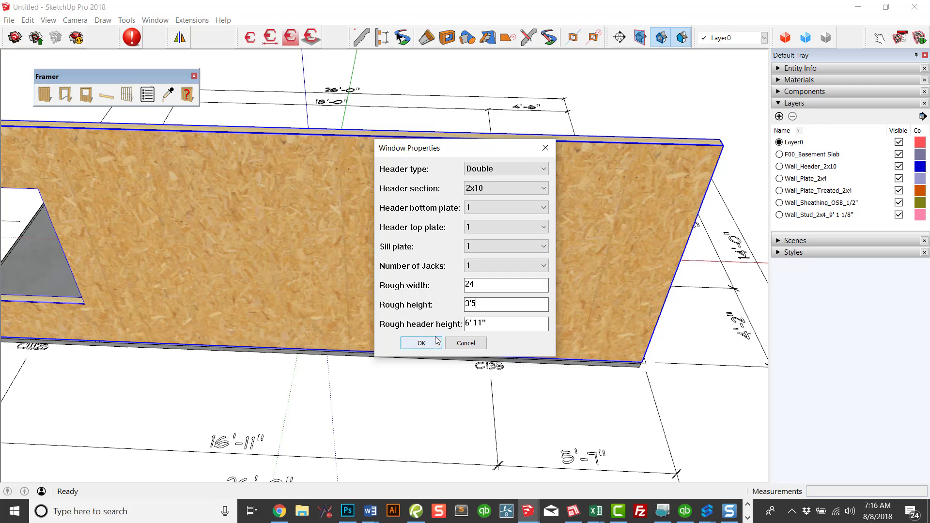
pyautogui.click(419, 342)
pyautogui.click(495, 395)
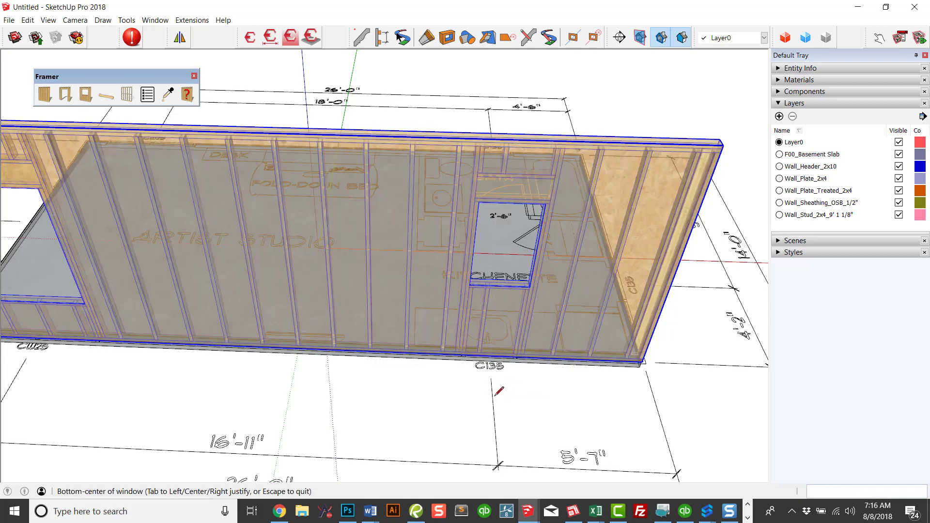
# Edit the Framer wall to add 1/2 inch Drywall54 wallboard on its left side, and hide the Wall_Sheathing_Drywall54_1/2" layer
pyautogui.scroll(-5, 499, 388)
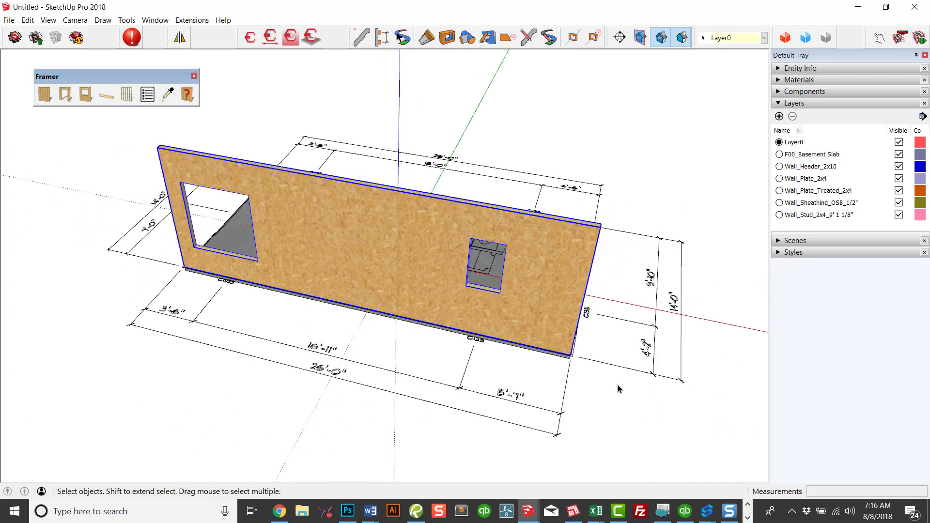
pyautogui.moveTo(625, 370); pyautogui.dragTo(430, 219, button='middle')
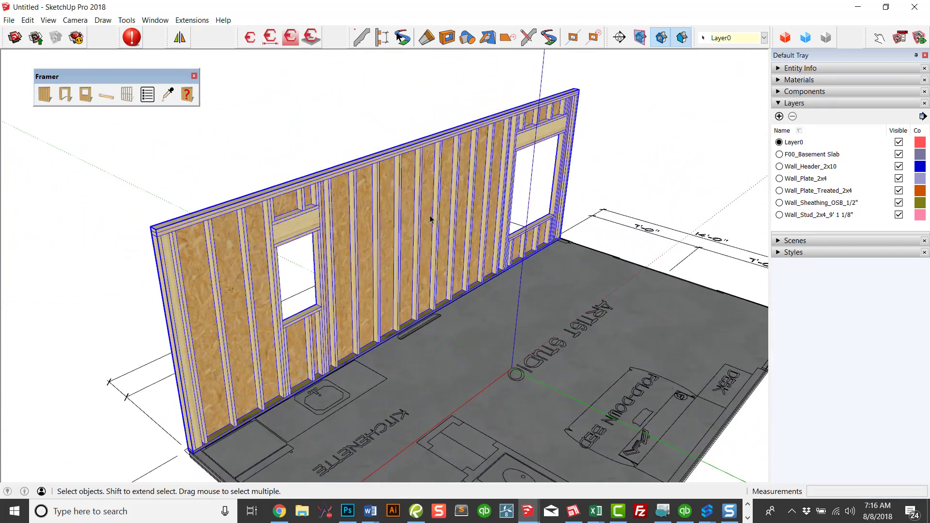
pyautogui.rightClick(383, 207)
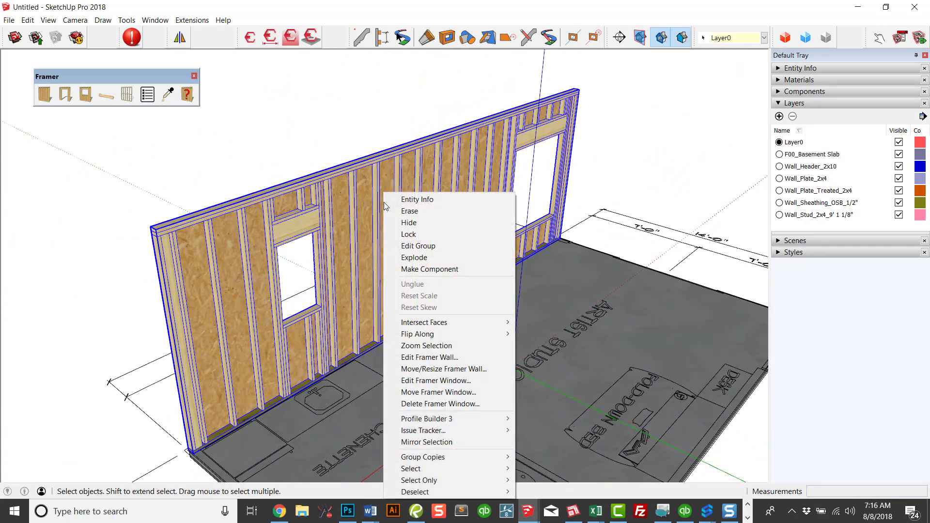
pyautogui.click(429, 358)
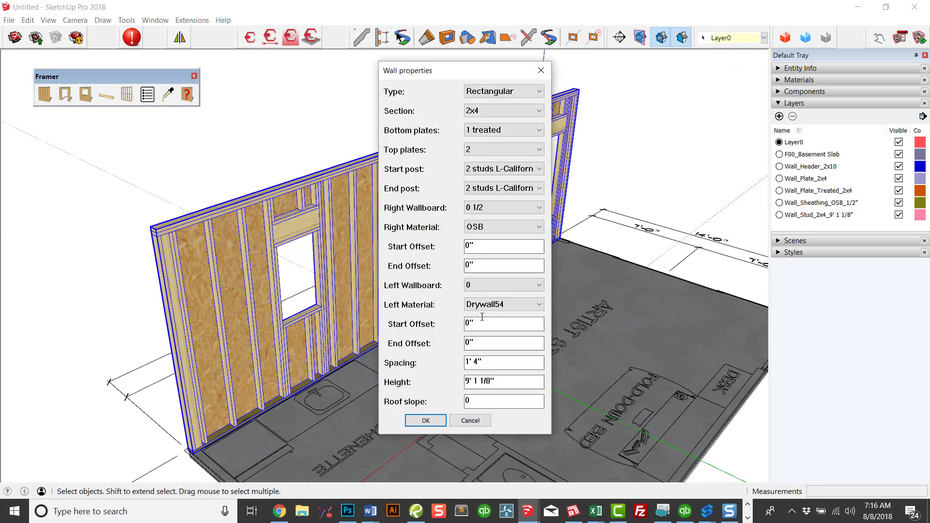
pyautogui.click(484, 289)
pyautogui.click(482, 304)
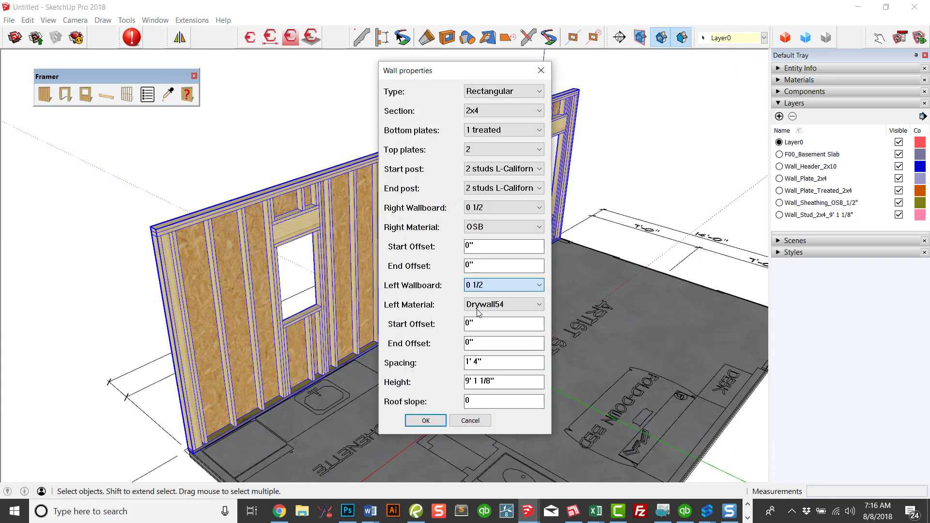
pyautogui.click(425, 421)
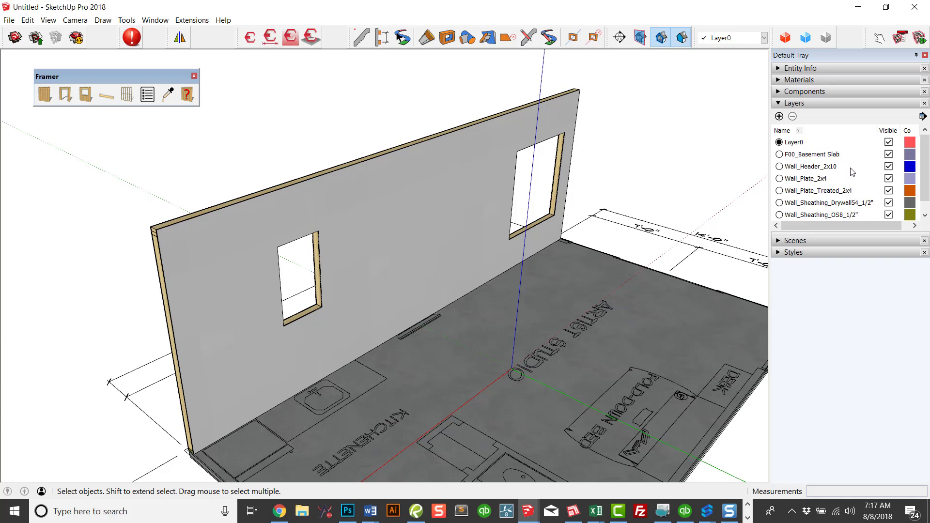
pyautogui.scroll(-1, 917, 171)
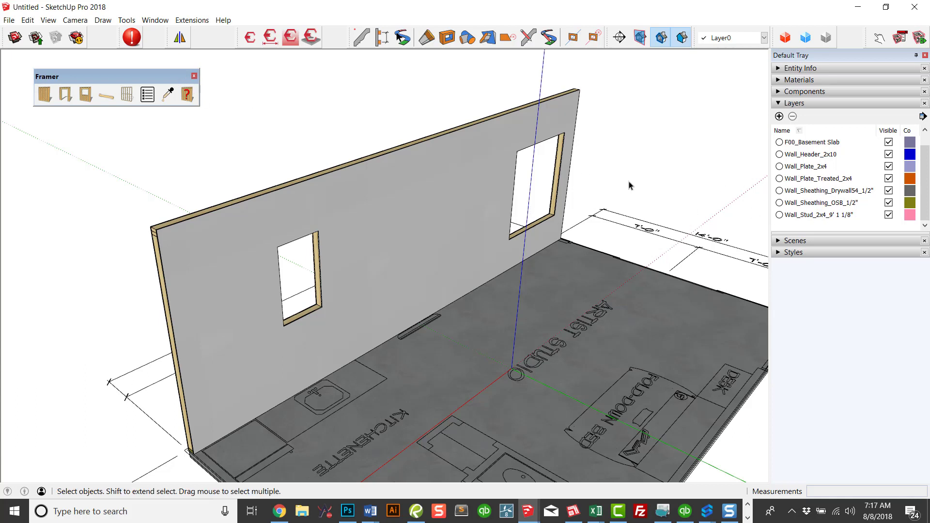
pyautogui.click(888, 190)
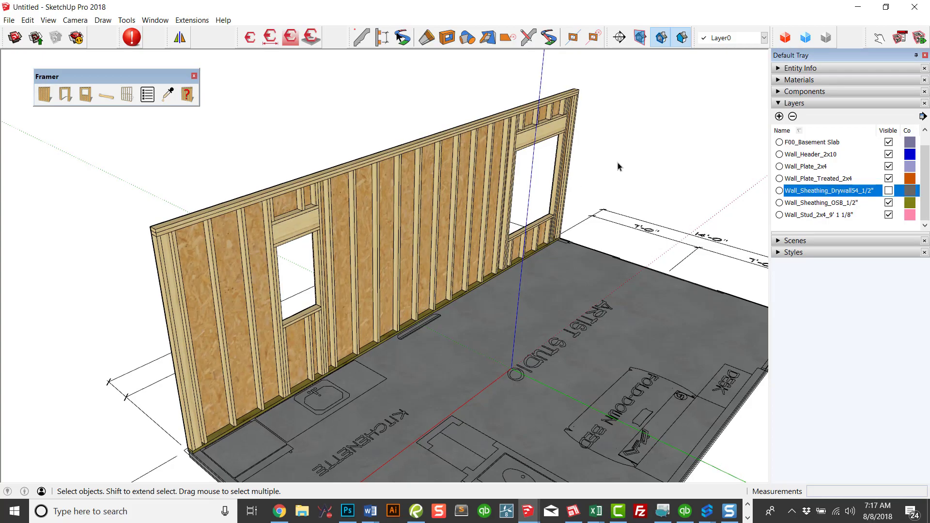
# Set up a new Framer wall with a 1 stud start post and a 4" start offset for the right OSB wallboard
pyautogui.moveTo(618, 167); pyautogui.dragTo(556, 242, button='middle')
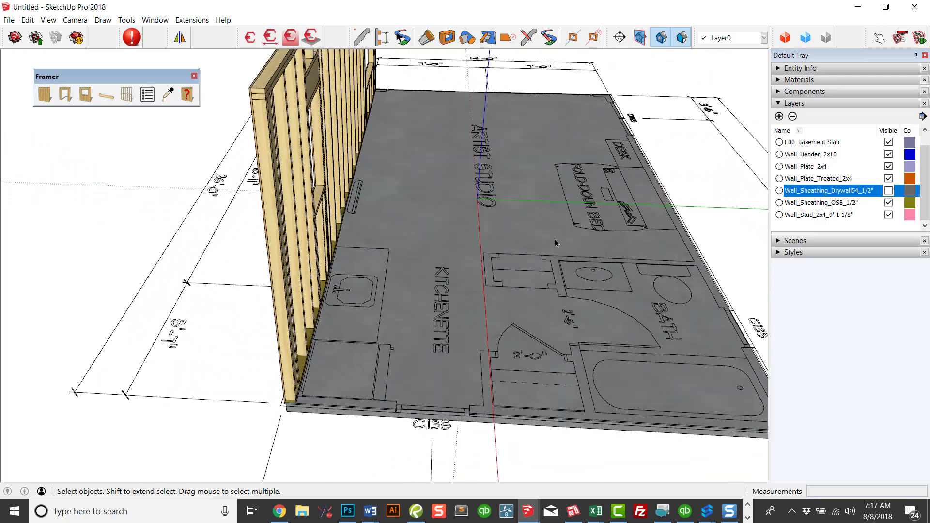
pyautogui.scroll(4, 452, 296)
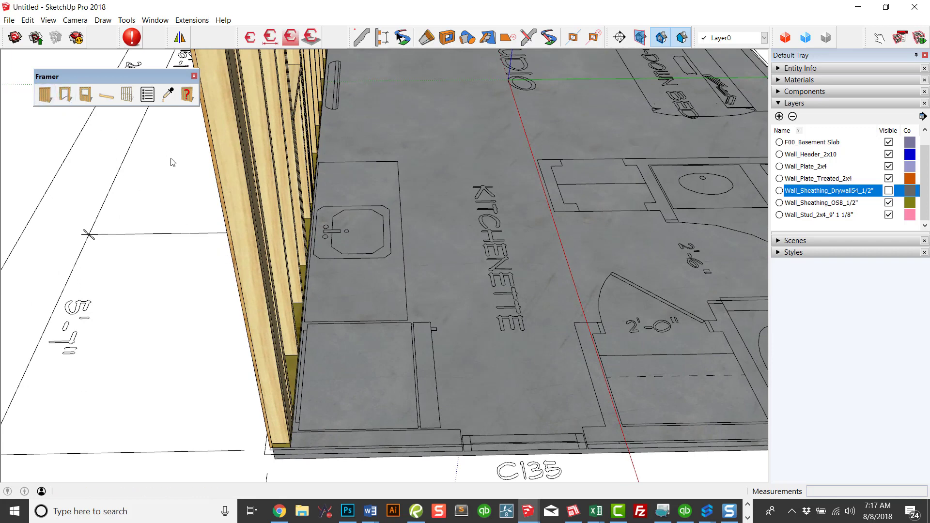
pyautogui.click(495, 170)
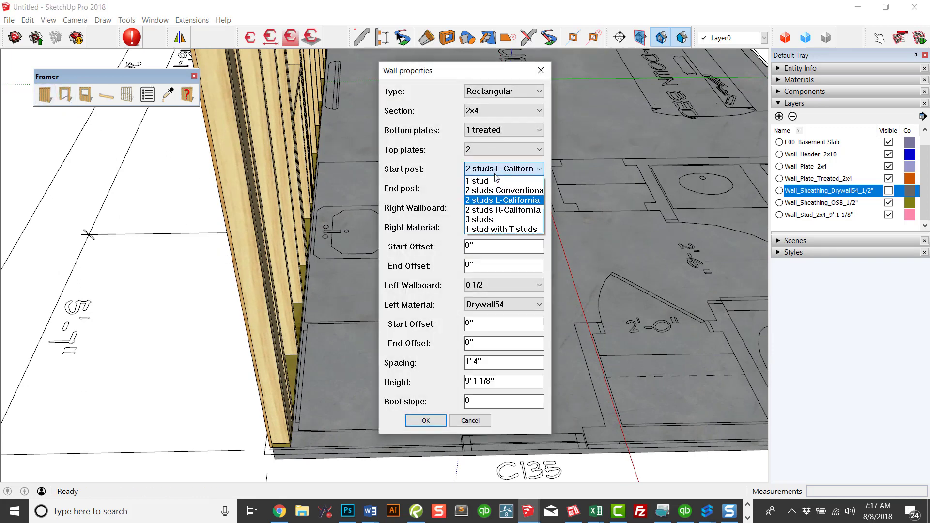
pyautogui.click(495, 181)
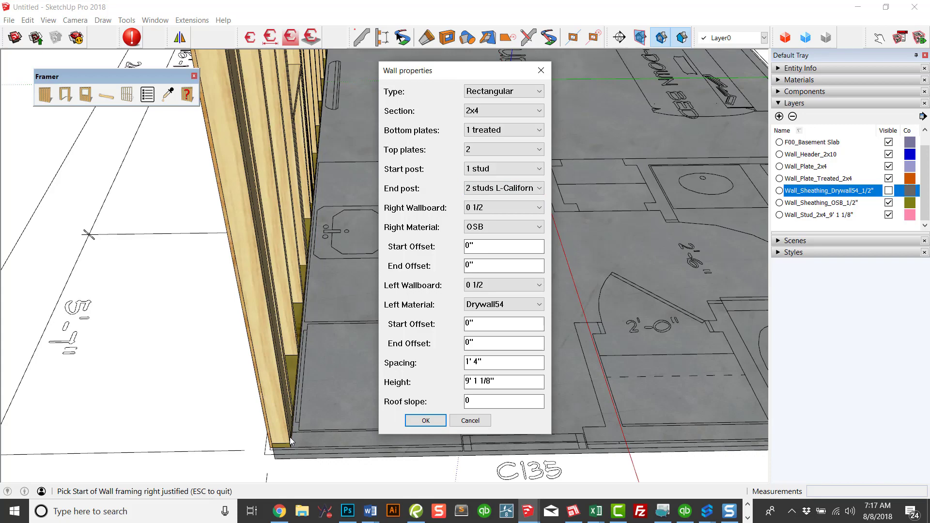
pyautogui.scroll(5, 300, 450)
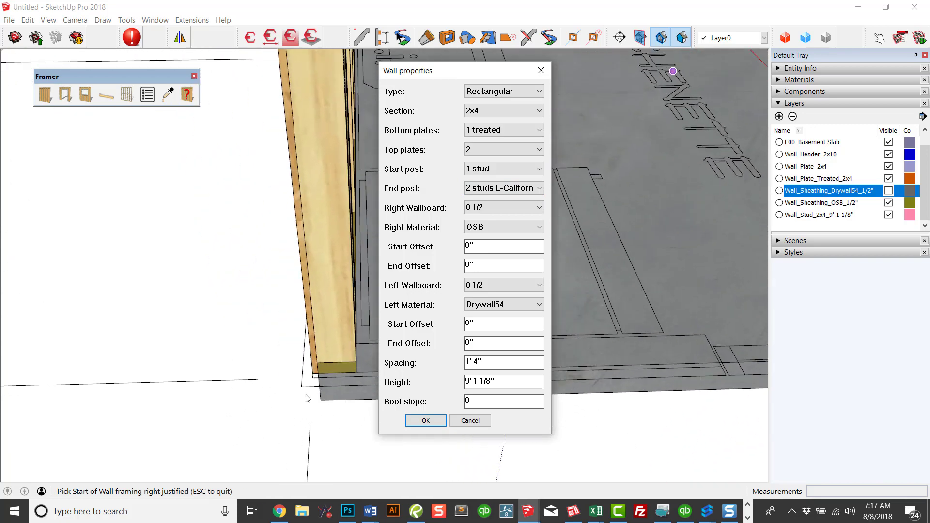
pyautogui.scroll(4, 308, 398)
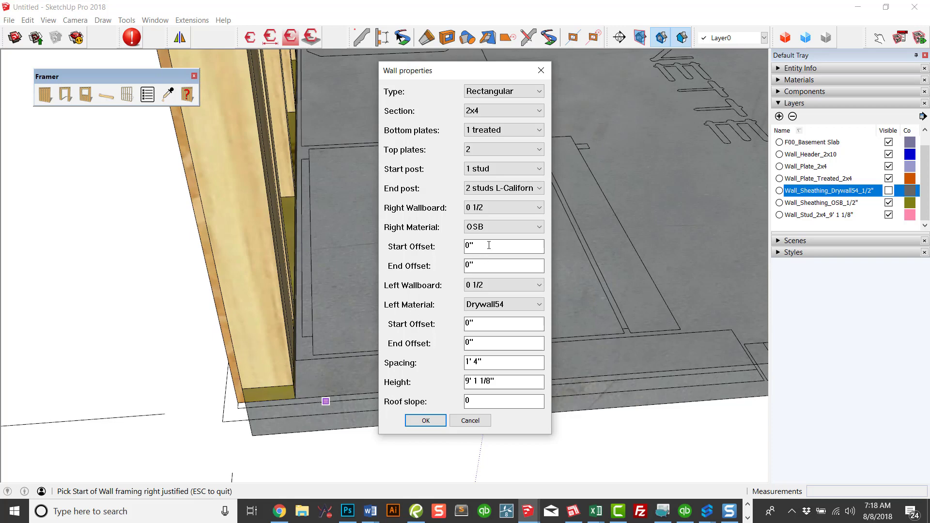
pyautogui.moveTo(486, 243); pyautogui.dragTo(458, 239)
pyautogui.write('4')
pyautogui.click(425, 421)
# Place the wall along the short C135 end of the slab, from the first wall's inner corner to the bathtub corner
pyautogui.scroll(3, 398, 400)
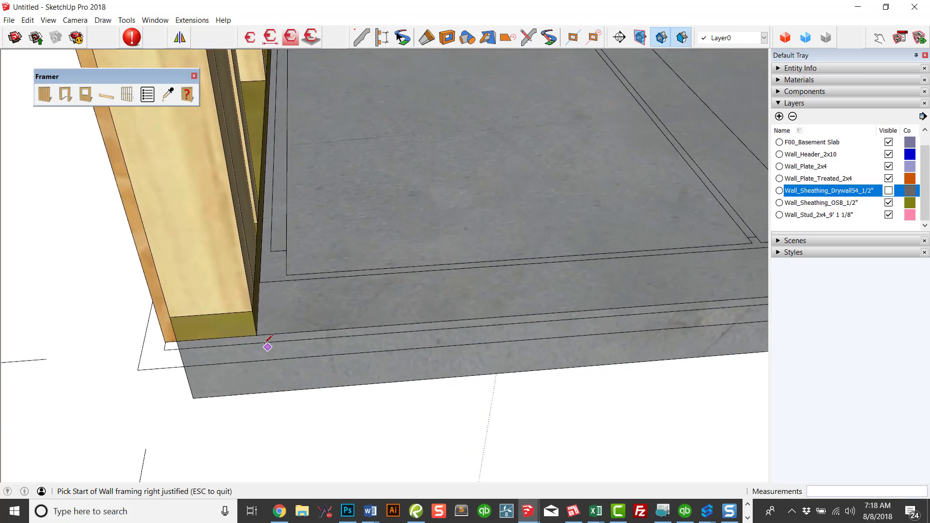
pyautogui.click(264, 334)
pyautogui.moveTo(264, 334); pyautogui.dragTo(322, 338, button='middle')
pyautogui.scroll(3, 333, 347)
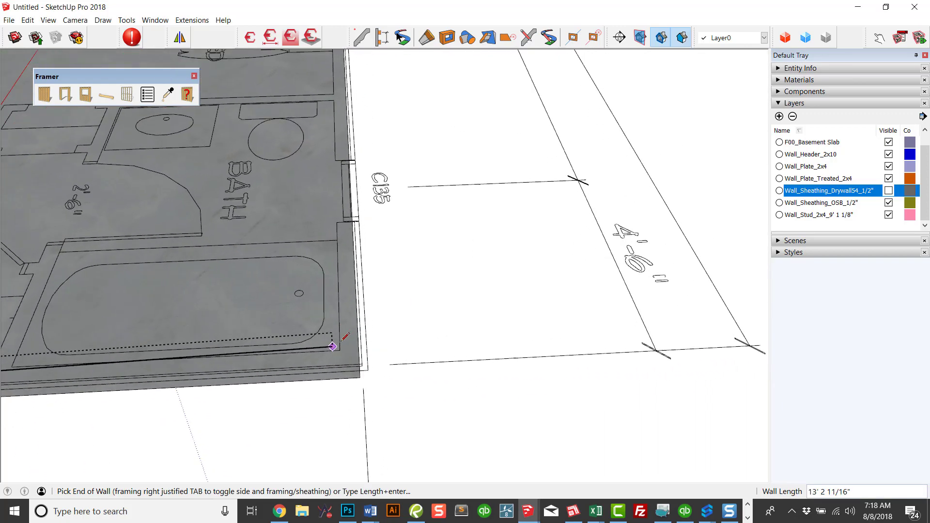
pyautogui.scroll(3, 339, 343)
pyautogui.click(334, 404)
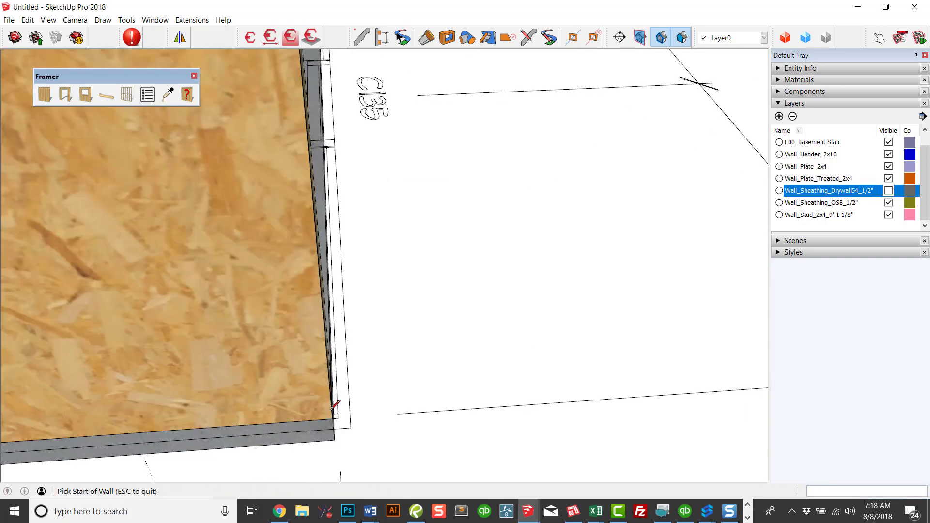
# Place a long wall on the bath and desk side, from the short wall's inner corner to the slab corner beside CW25
pyautogui.scroll(-3, 335, 404)
pyautogui.moveTo(334, 404)
pyautogui.mouseDown(button='middle')
pyautogui.moveTo(342, 334)
pyautogui.moveTo(339, 387)
pyautogui.mouseUp(button='middle')
pyautogui.scroll(3, 347, 398)
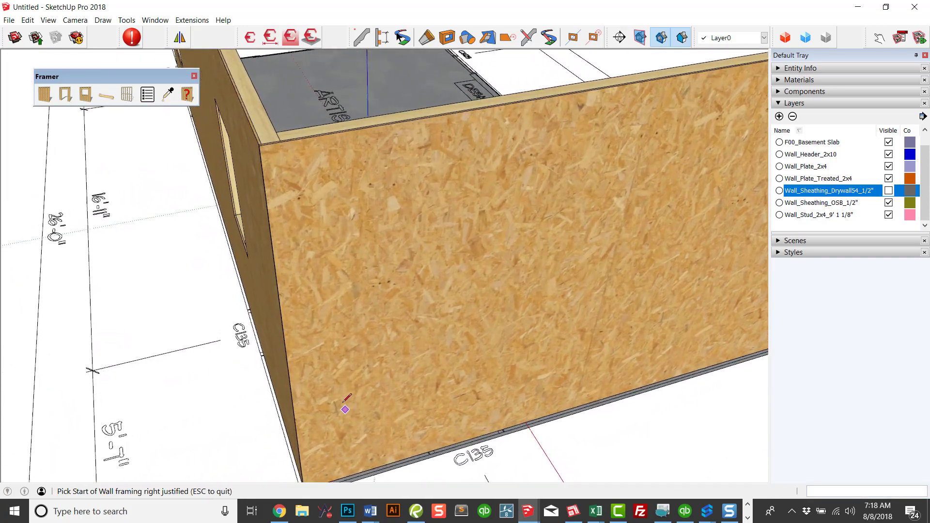
pyautogui.scroll(-3, 347, 398)
pyautogui.scroll(-4, 356, 397)
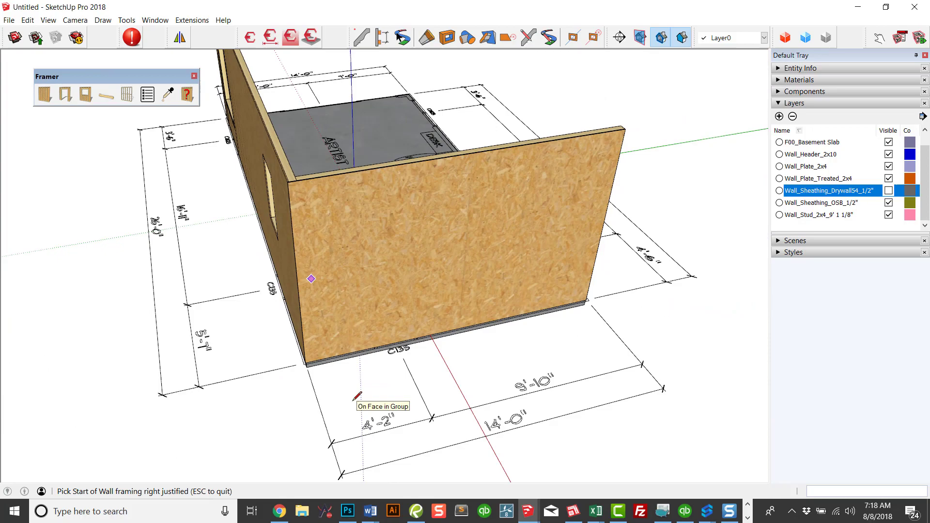
pyautogui.moveTo(357, 396); pyautogui.dragTo(339, 393, button='middle')
pyautogui.scroll(5, 339, 394)
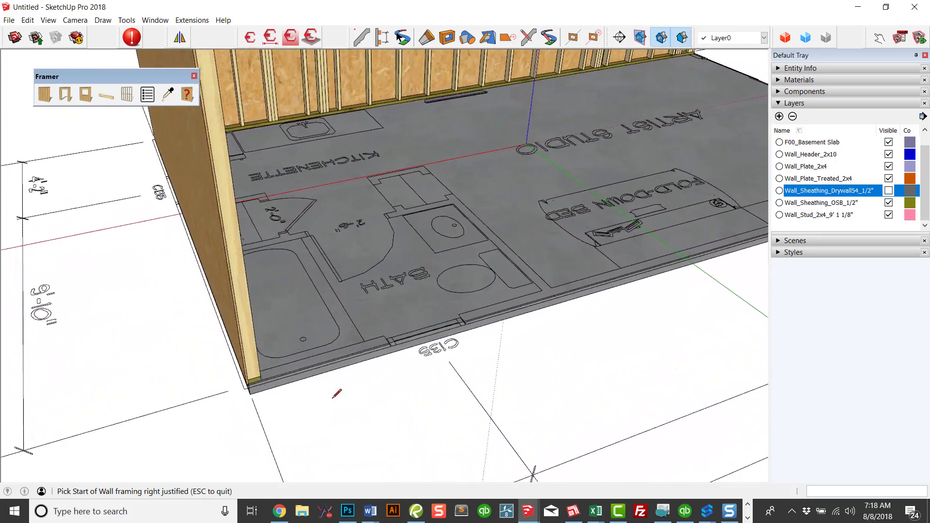
pyautogui.scroll(8, 337, 393)
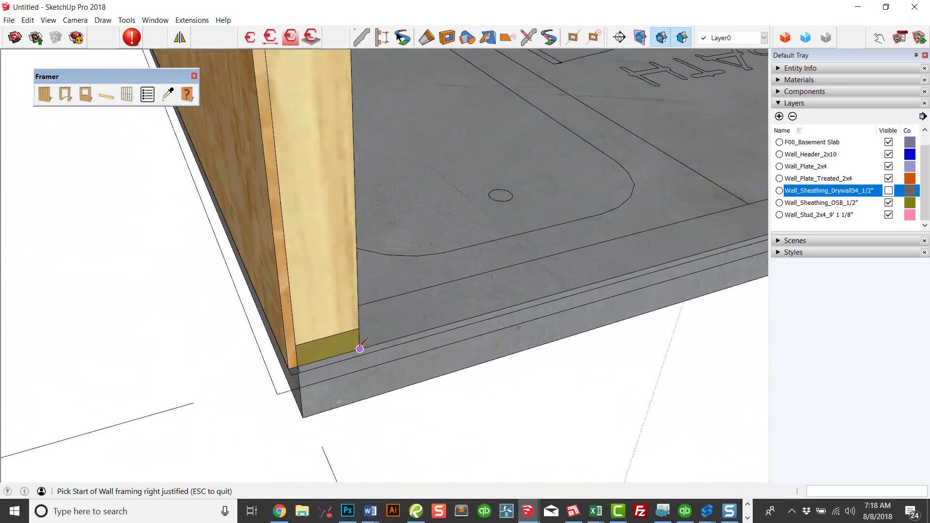
pyautogui.click(360, 348)
pyautogui.scroll(-6, 360, 348)
pyautogui.scroll(3, 345, 347)
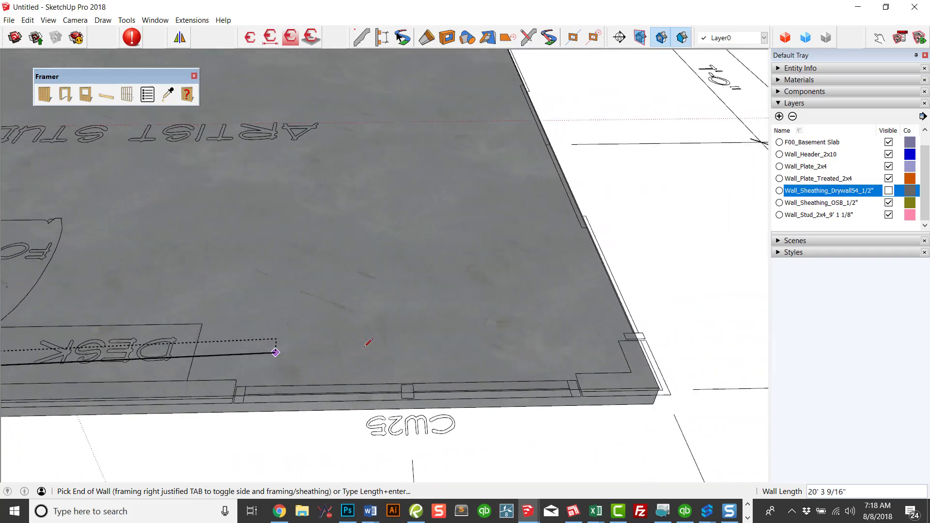
pyautogui.scroll(-3, 367, 344)
pyautogui.scroll(5, 356, 329)
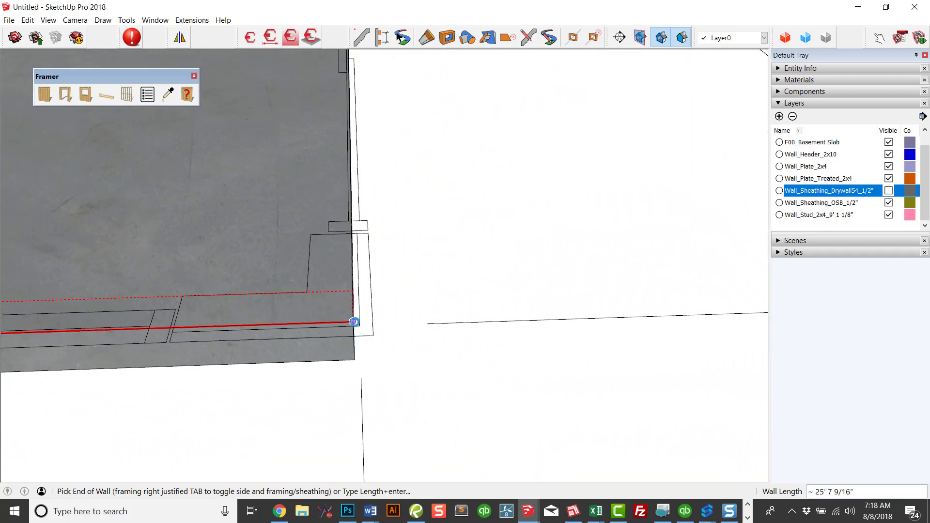
pyautogui.click(354, 321)
pyautogui.scroll(-5, 401, 326)
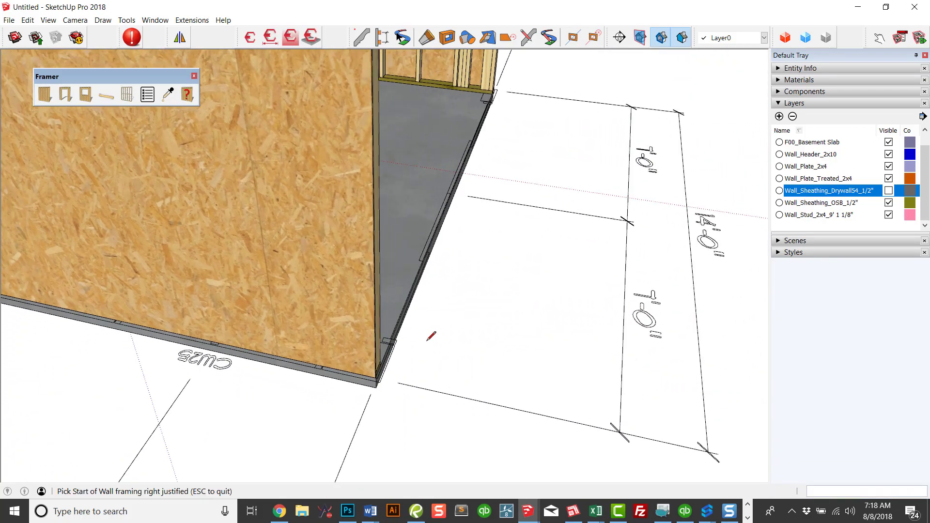
pyautogui.scroll(-7, 426, 340)
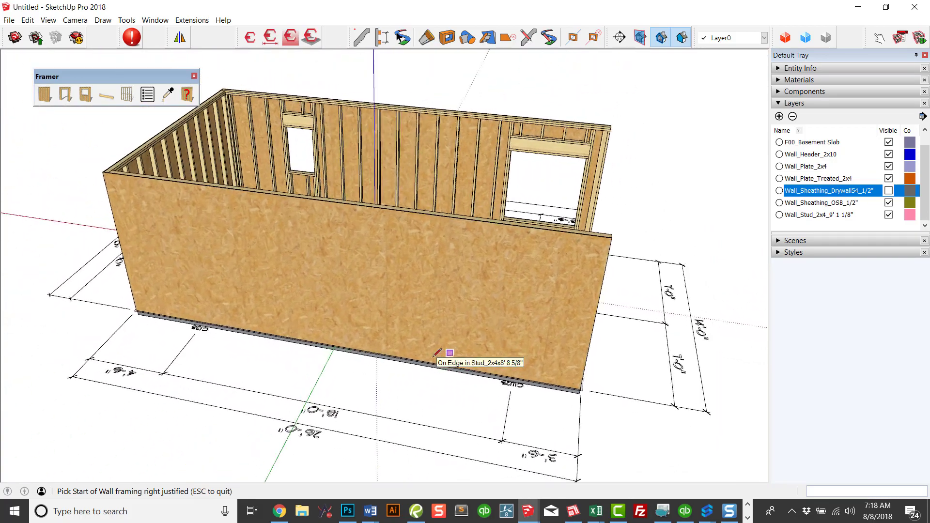
pyautogui.moveTo(434, 355)
pyautogui.mouseDown(button='middle')
pyautogui.moveTo(464, 321)
pyautogui.moveTo(385, 357)
pyautogui.moveTo(400, 354)
pyautogui.moveTo(355, 321)
pyautogui.mouseUp(button='middle')
pyautogui.press('Escape')
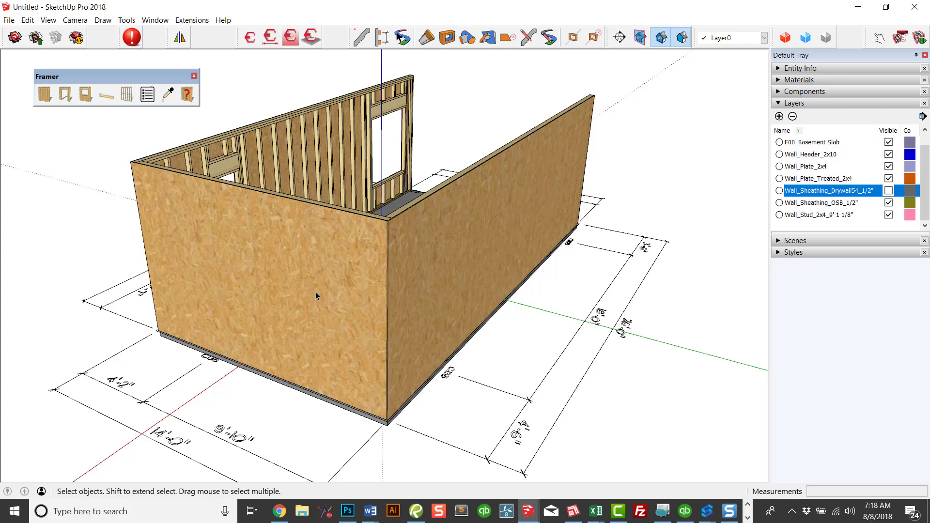
# Delete the short end wall beside the kitchenette and bath
pyautogui.click(315, 295)
pyautogui.moveTo(315, 295); pyautogui.dragTo(310, 141, button='middle')
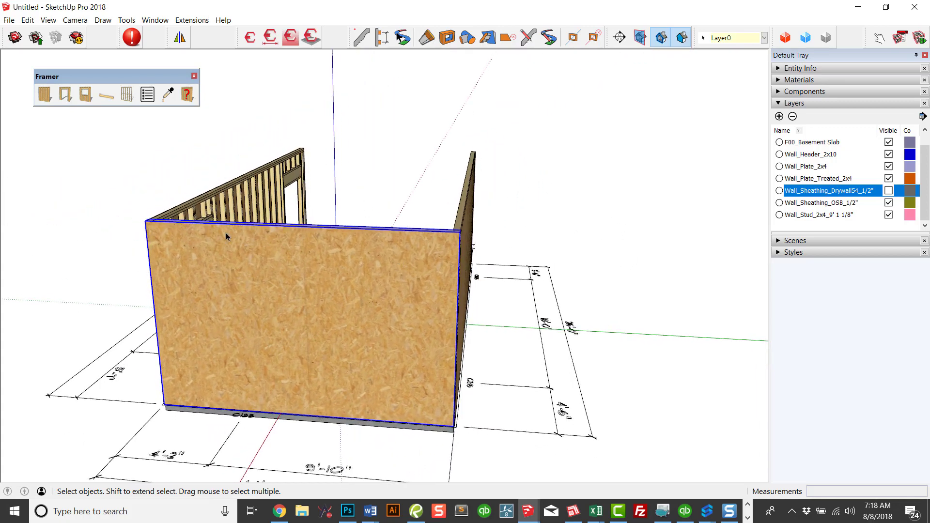
pyautogui.moveTo(392, 288); pyautogui.dragTo(445, 277, button='middle')
pyautogui.scroll(3, 436, 281)
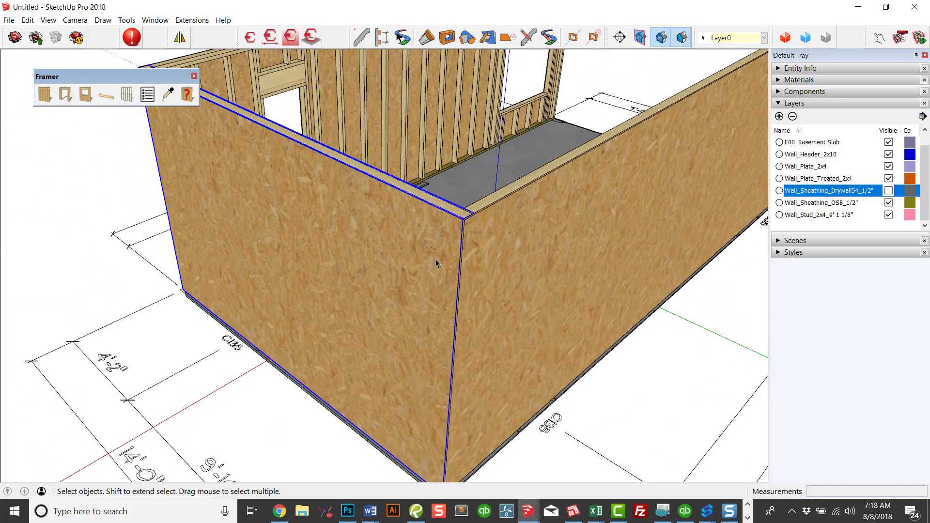
pyautogui.moveTo(434, 259); pyautogui.dragTo(460, 239, button='middle')
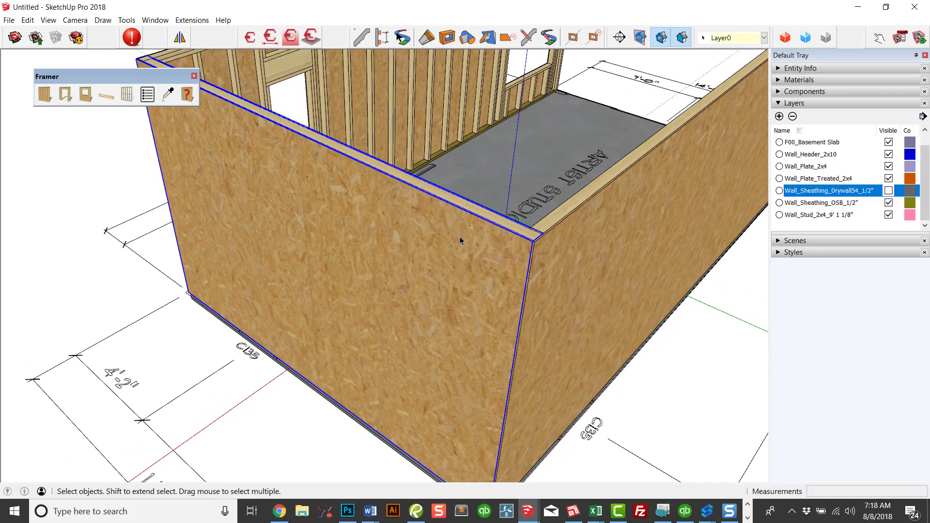
pyautogui.press('Delete')
# Edit the long bath-side Framer wall to use a 2 studs L-California start post and remove the right OSB's start offset
pyautogui.scroll(5, 460, 237)
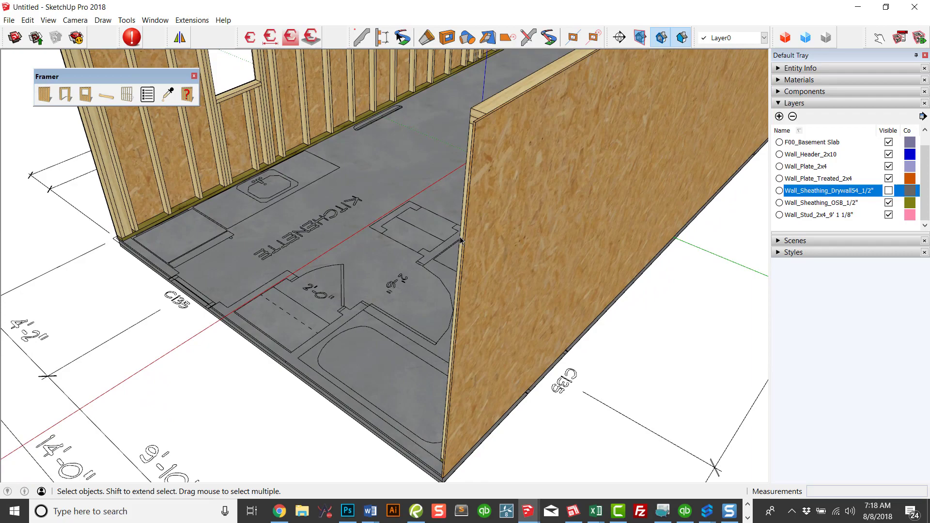
pyautogui.moveTo(461, 240); pyautogui.dragTo(537, 366, button='middle')
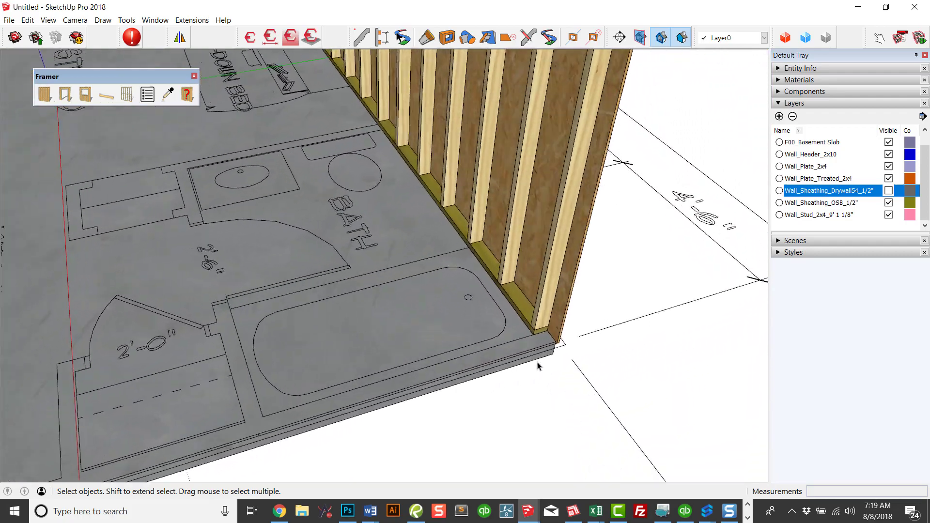
pyautogui.scroll(5, 538, 365)
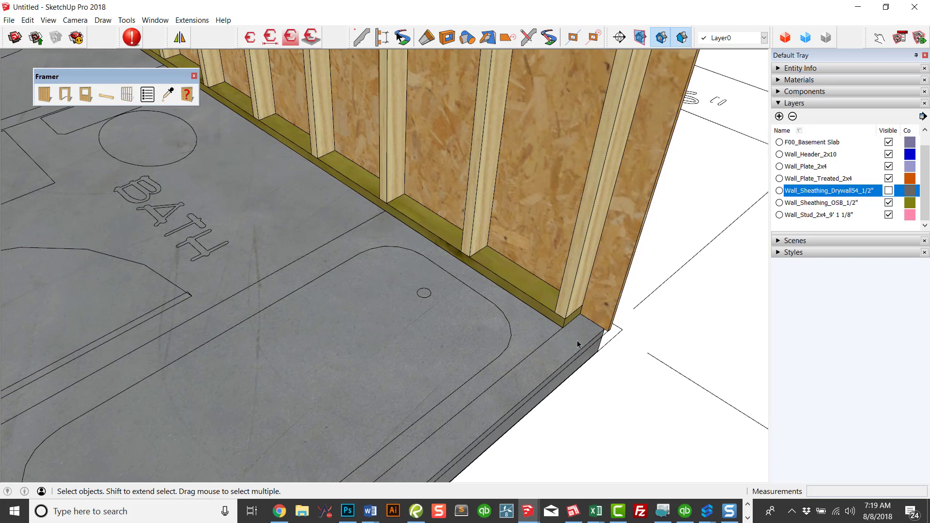
pyautogui.click(544, 308)
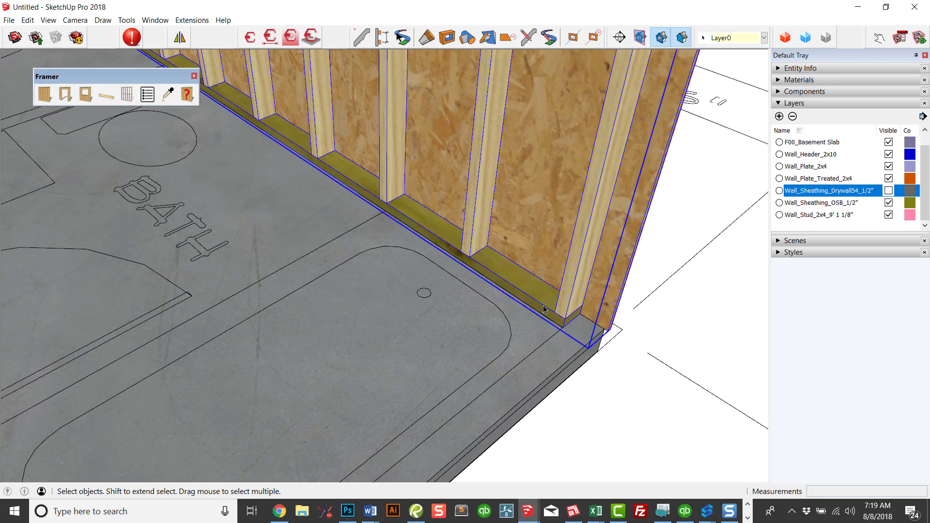
pyautogui.rightClick(543, 309)
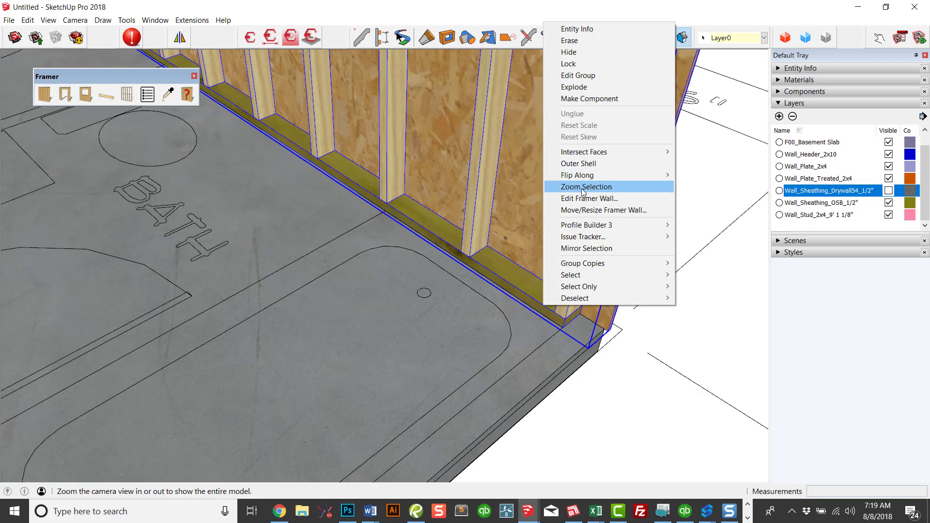
pyautogui.click(601, 199)
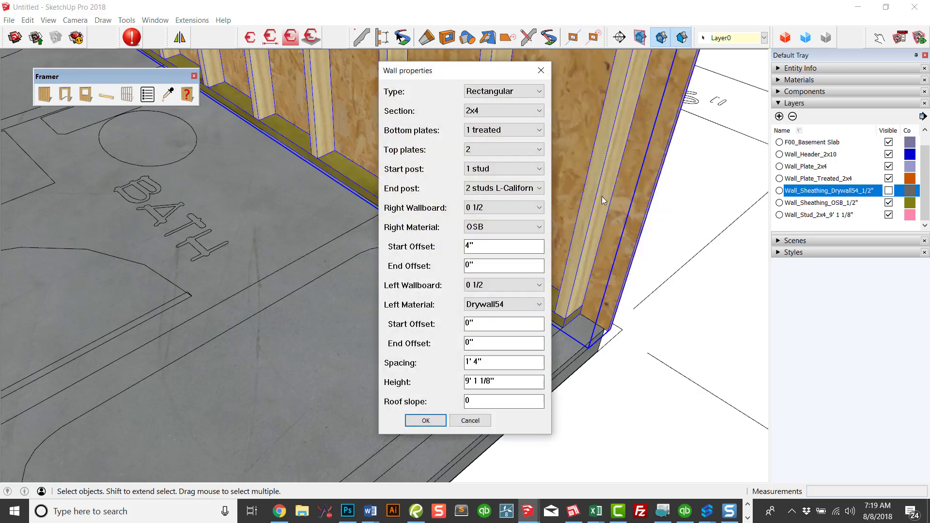
pyautogui.click(504, 170)
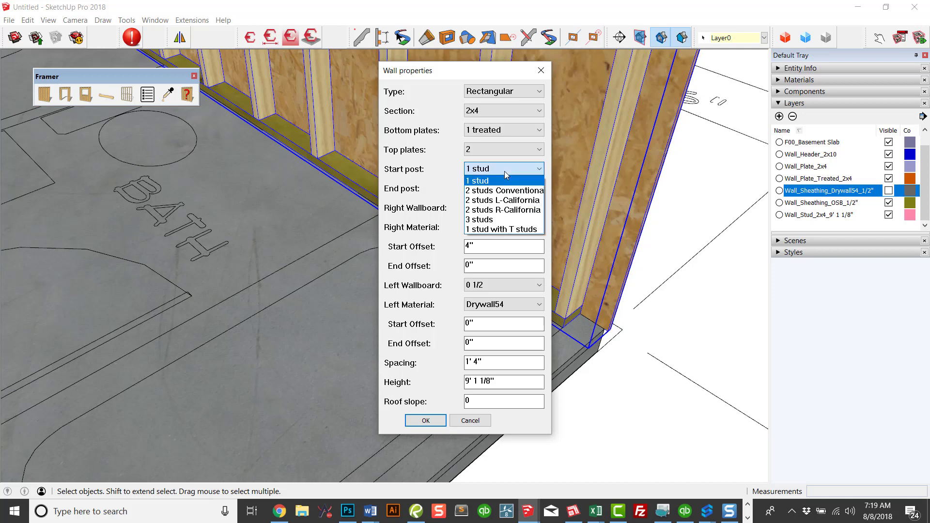
pyautogui.click(510, 201)
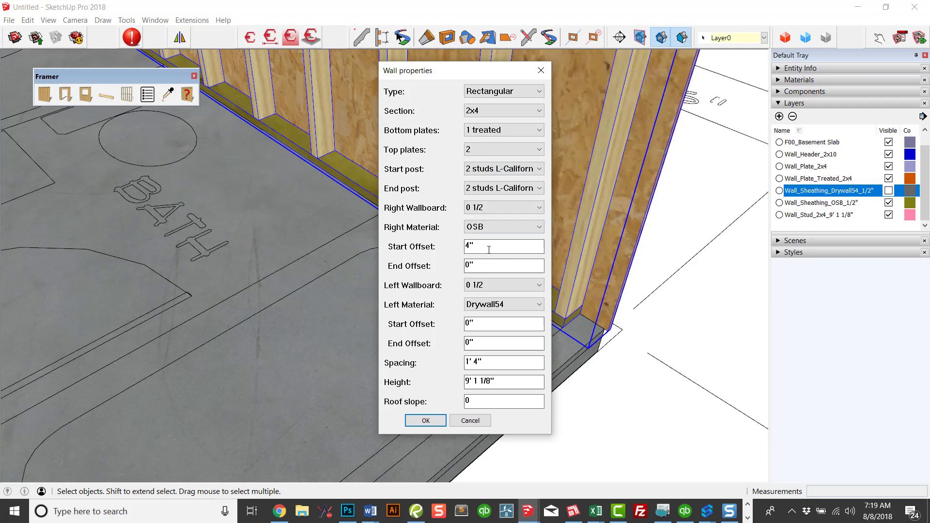
pyautogui.doubleClick(469, 247)
pyautogui.click(432, 421)
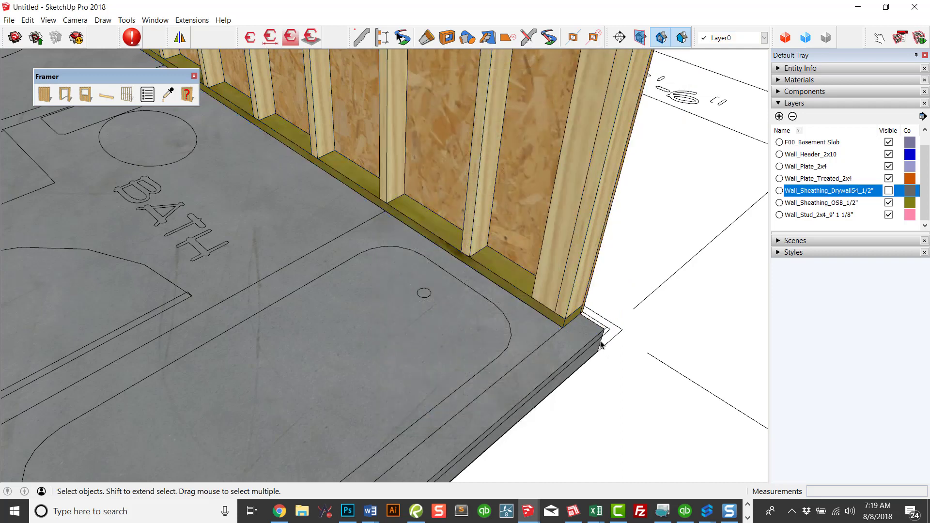
# Resize the long bath-side Framer wall by moving its bathtub end out to the slab's outer corner
pyautogui.scroll(3, 598, 350)
pyautogui.scroll(3, 540, 322)
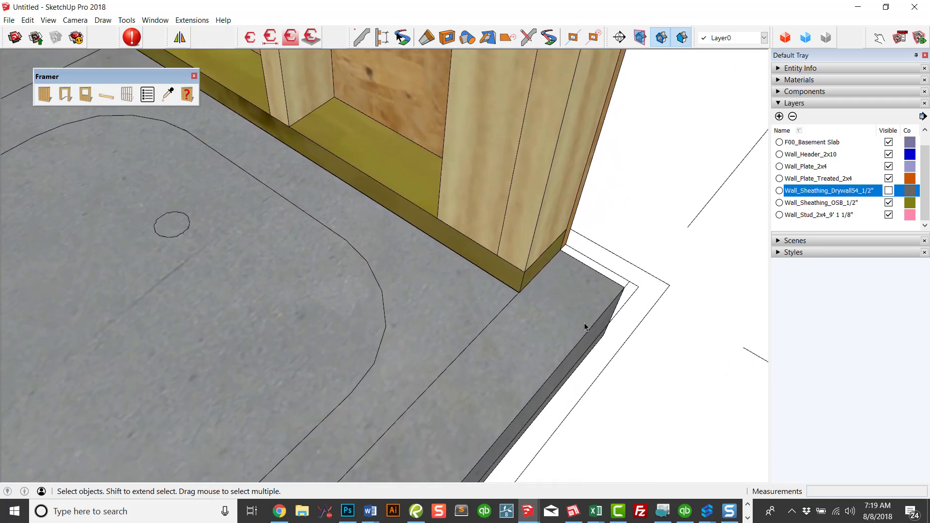
pyautogui.click(502, 228)
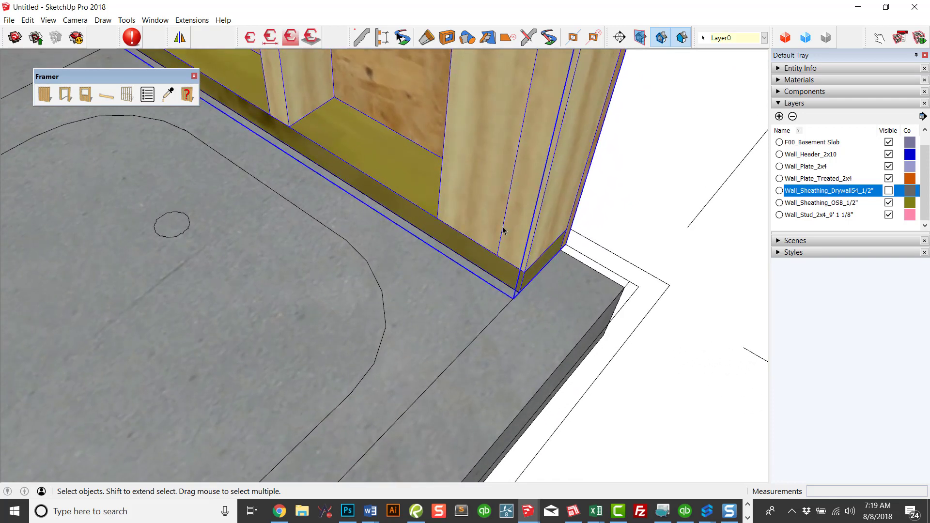
pyautogui.rightClick(502, 227)
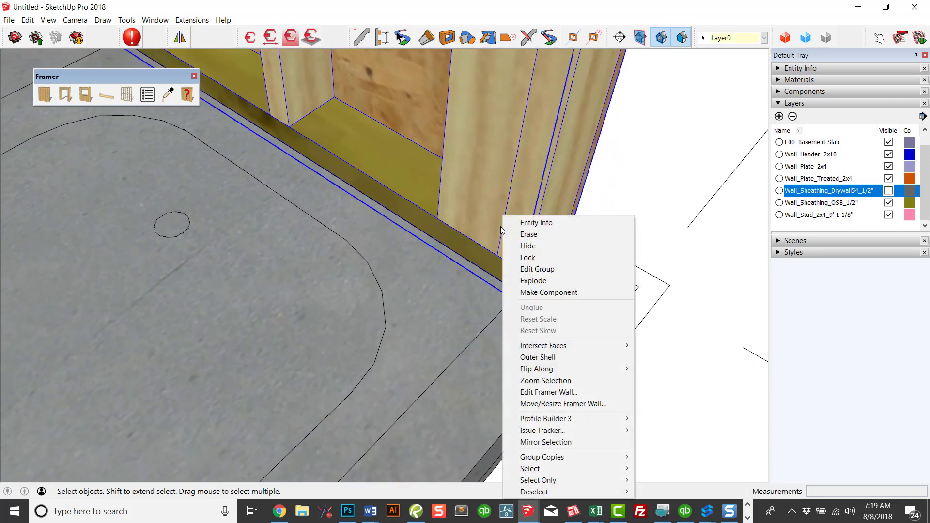
pyautogui.click(585, 402)
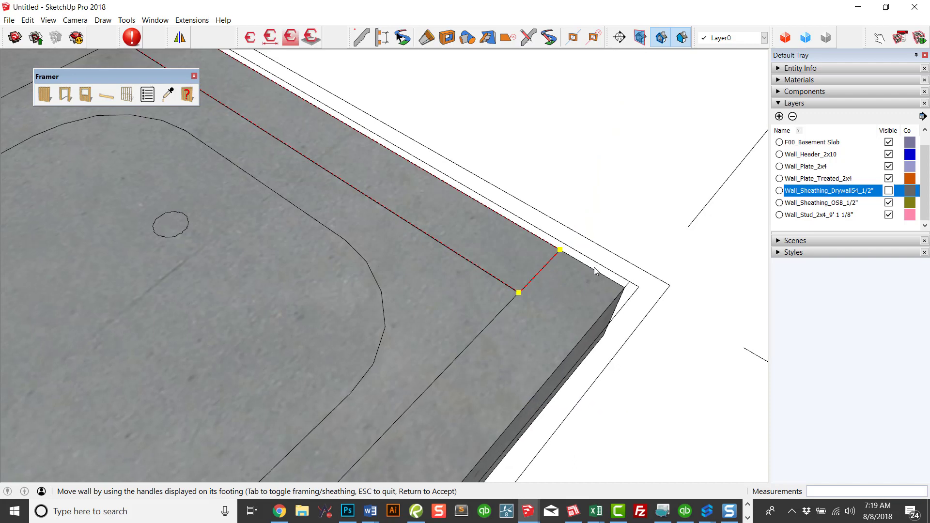
pyautogui.click(559, 250)
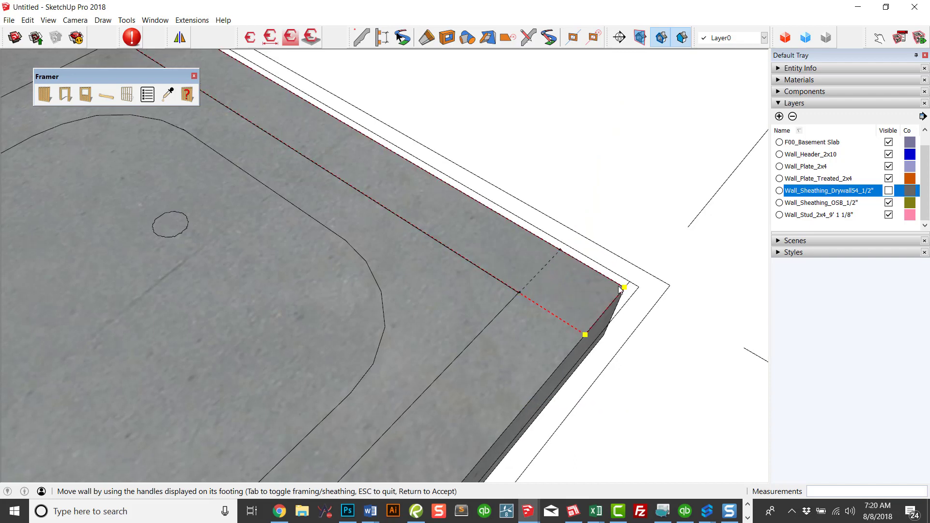
pyautogui.click(625, 285)
pyautogui.scroll(-10, 664, 313)
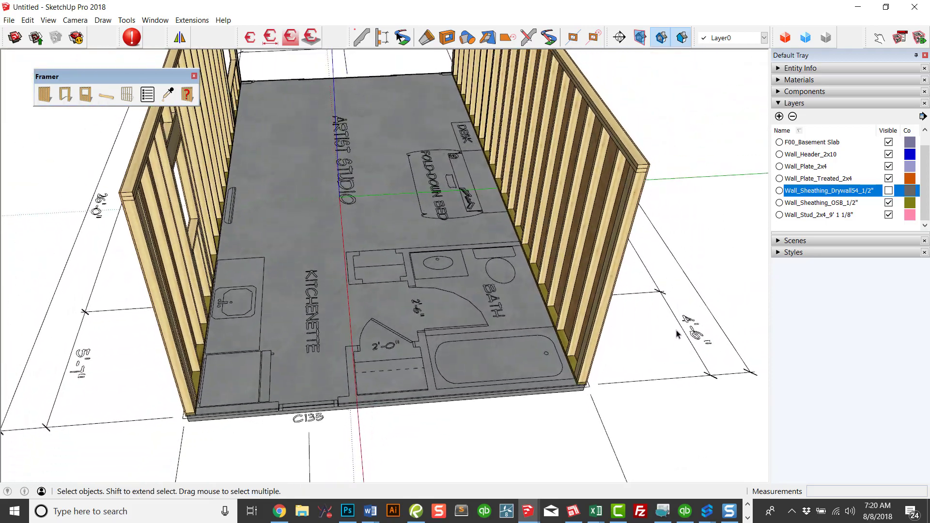
# Configure the wall properties for a Gable wall with a 12:12 roof slope
pyautogui.moveTo(676, 333); pyautogui.dragTo(592, 307, button='middle')
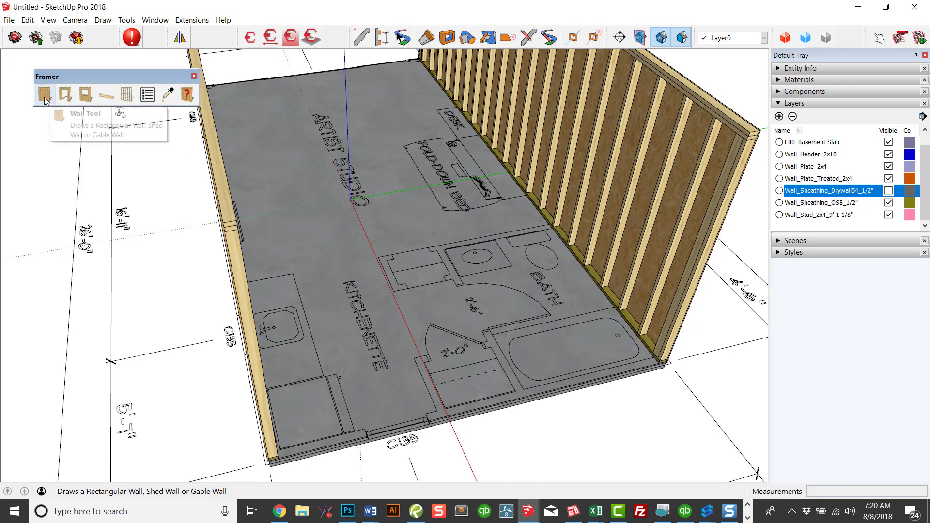
pyautogui.click(147, 94)
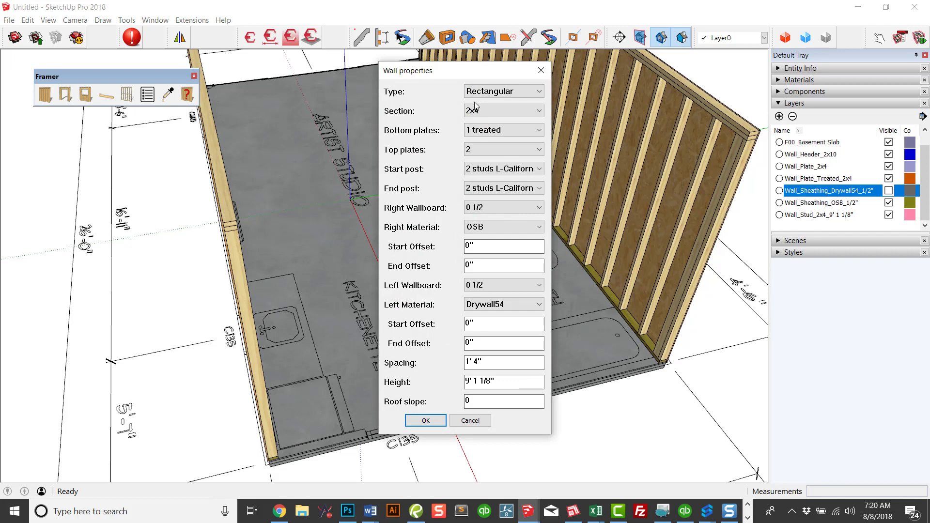
pyautogui.click(485, 92)
pyautogui.click(493, 122)
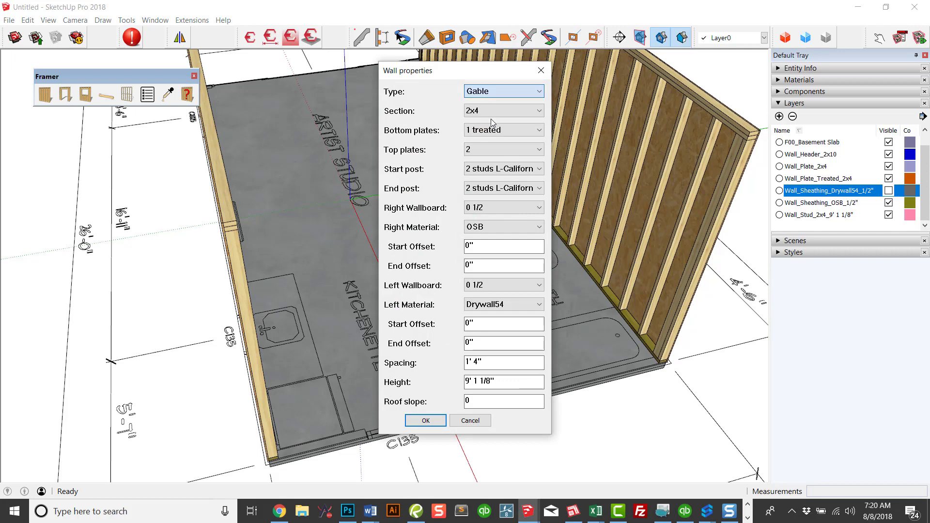
pyautogui.doubleClick(488, 405)
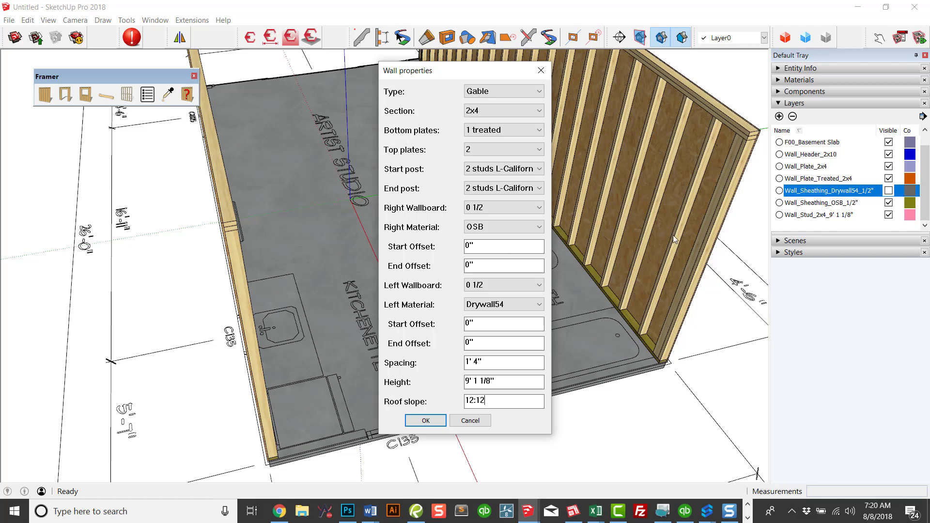
# Set the right OSB's start and end offsets to 4" and accept the wall properties
pyautogui.moveTo(484, 248); pyautogui.dragTo(456, 246)
pyautogui.write('6')
pyautogui.moveTo(488, 263); pyautogui.dragTo(455, 266)
pyautogui.write('6')
pyautogui.moveTo(482, 246); pyautogui.dragTo(449, 268)
pyautogui.click(425, 420)
# Place the gable wall along the short C135 end of the slab, between the inner corners of the two long walls
pyautogui.scroll(5, 424, 416)
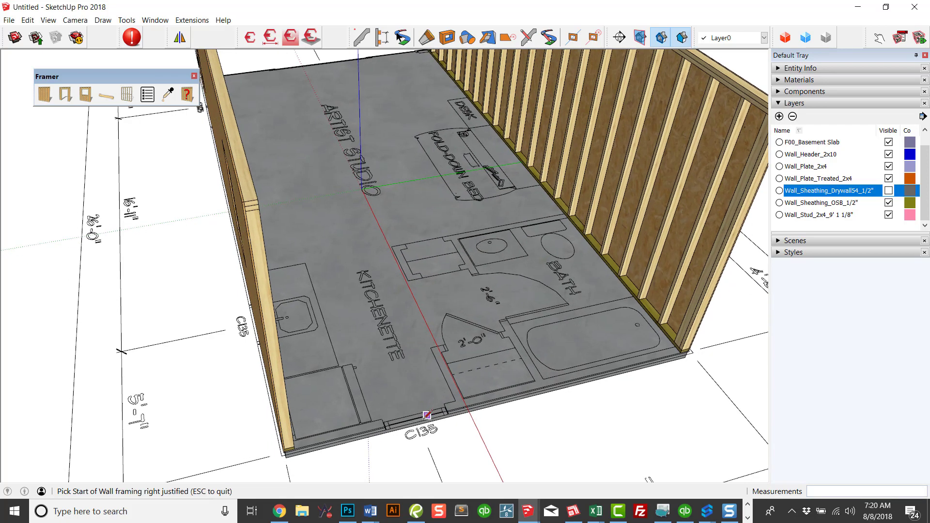
pyautogui.scroll(2, 347, 415)
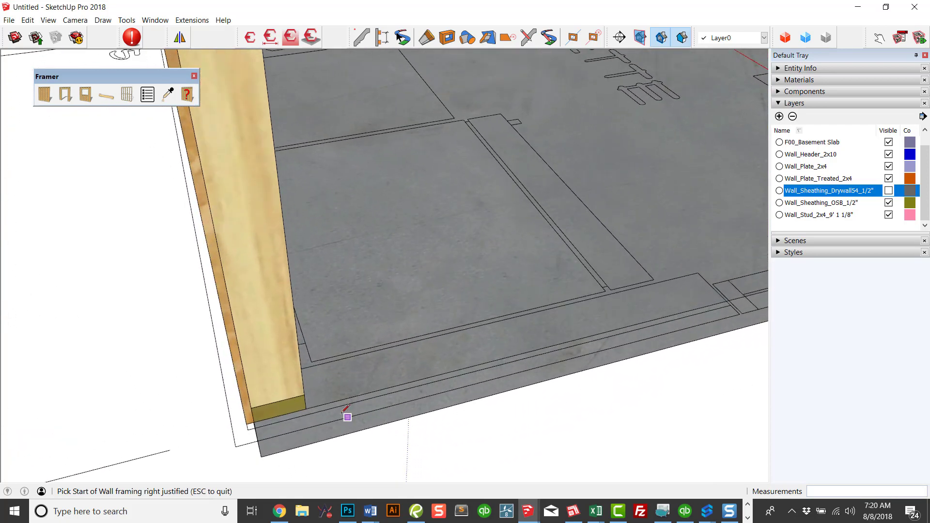
pyautogui.click(305, 407)
pyautogui.scroll(3, 320, 400)
pyautogui.moveTo(322, 400); pyautogui.dragTo(421, 388, button='middle')
pyautogui.click(425, 417)
pyautogui.scroll(-6, 436, 414)
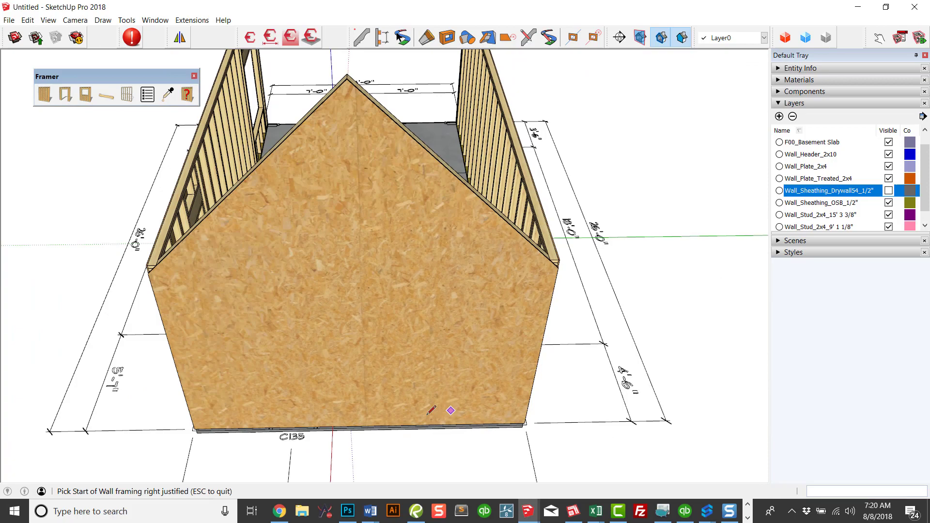
pyautogui.moveTo(428, 413); pyautogui.dragTo(420, 339, button='middle')
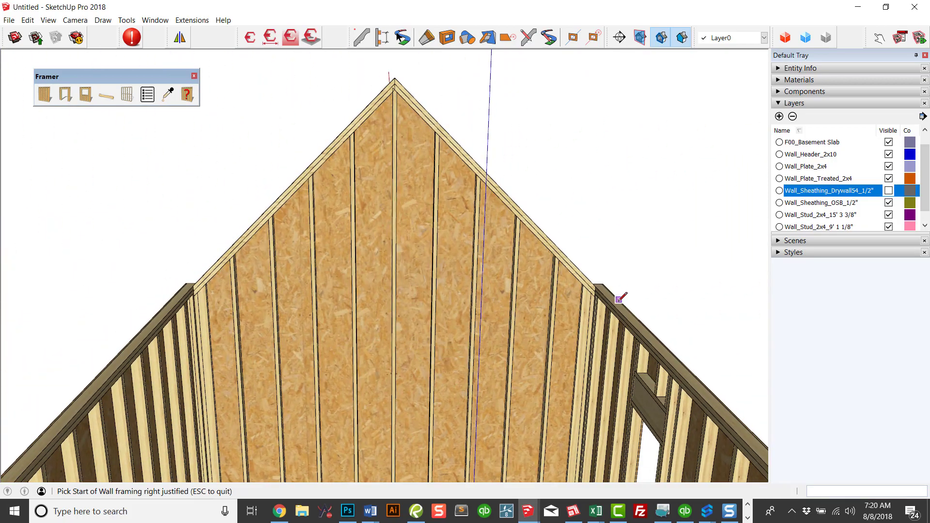
pyautogui.press('Escape')
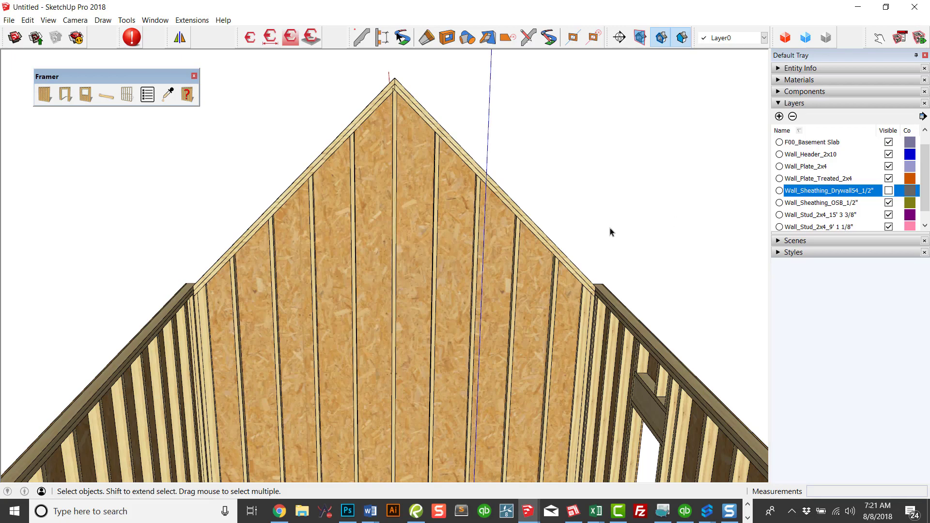
pyautogui.moveTo(384, 125); pyautogui.dragTo(394, 101, button='middle')
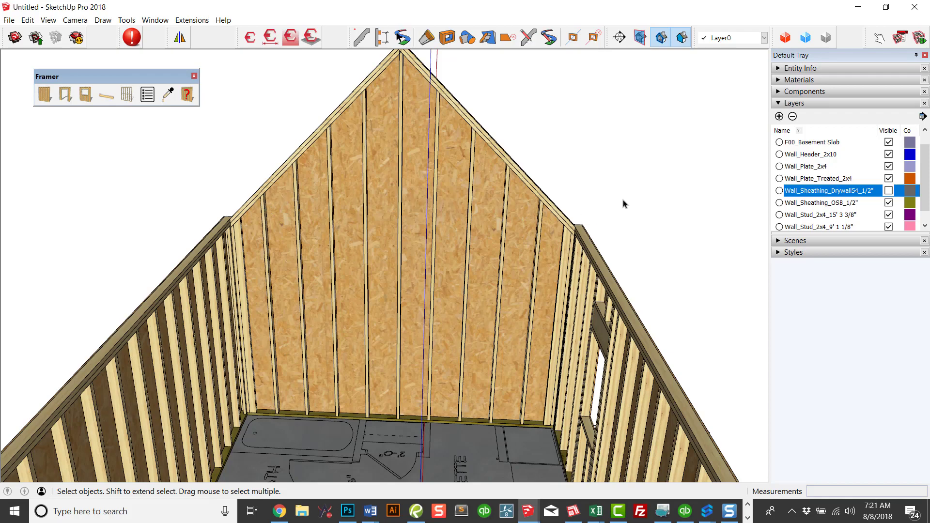
pyautogui.moveTo(625, 201); pyautogui.dragTo(590, 210, button='middle')
pyautogui.scroll(-5, 584, 214)
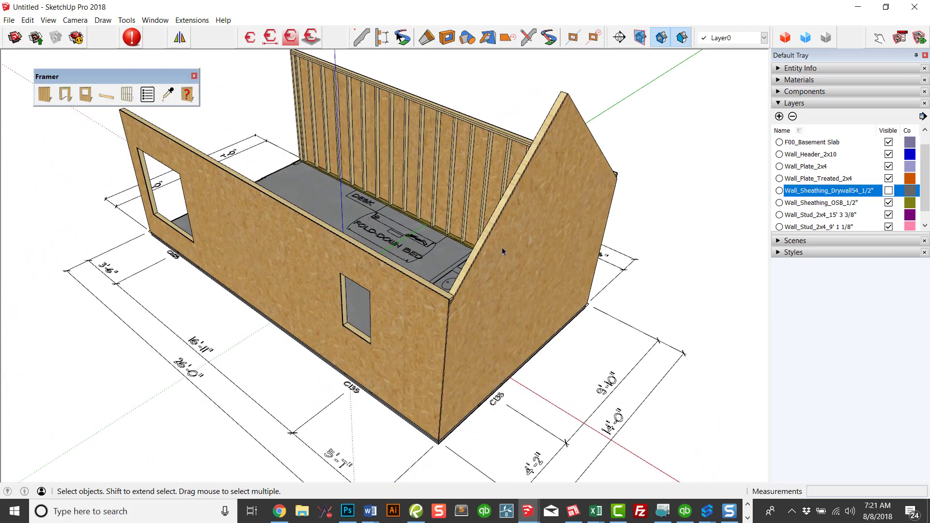
# Start an interior wall beside the bath, setting both wallboards to 0 and the right start and end offsets to 0
pyautogui.scroll(6, 506, 243)
pyautogui.scroll(3, 505, 243)
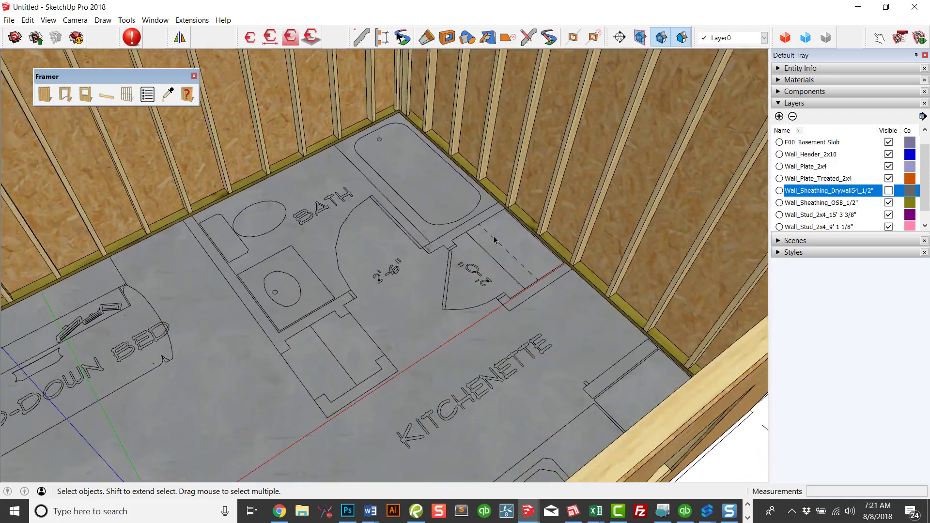
pyautogui.moveTo(504, 243); pyautogui.dragTo(131, 203, button='middle')
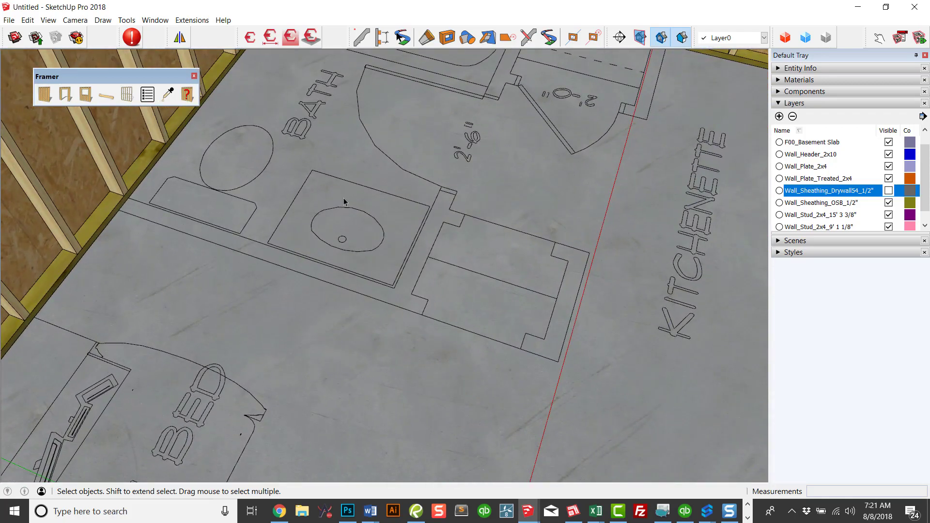
pyautogui.click(44, 96)
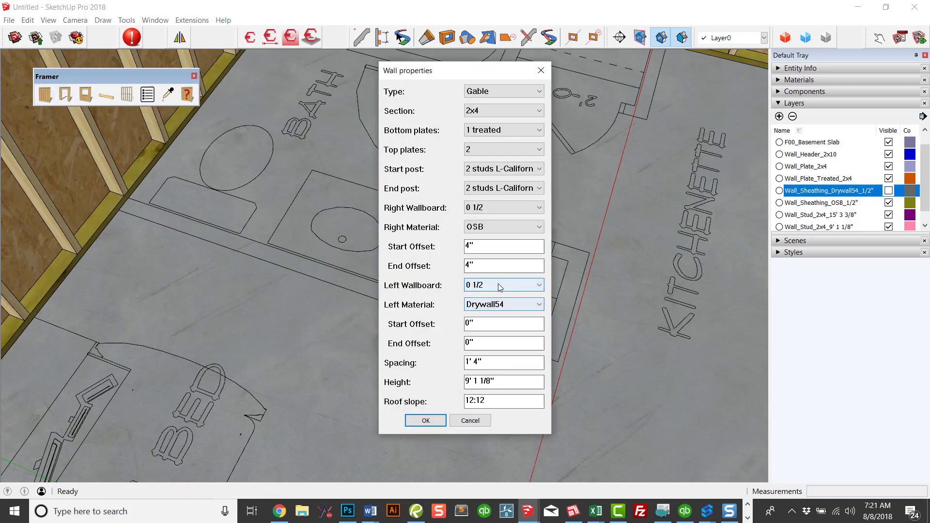
pyautogui.click(504, 284)
pyautogui.click(491, 295)
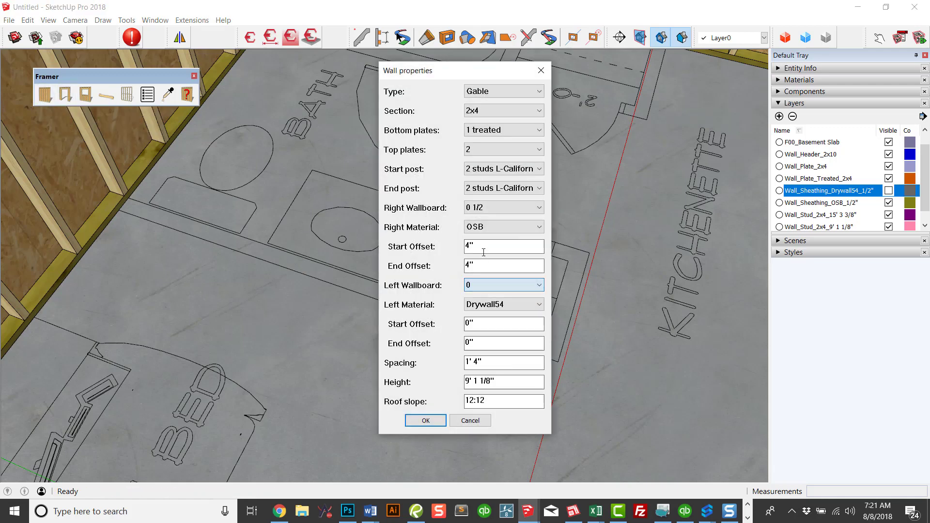
pyautogui.click(484, 207)
pyautogui.click(484, 219)
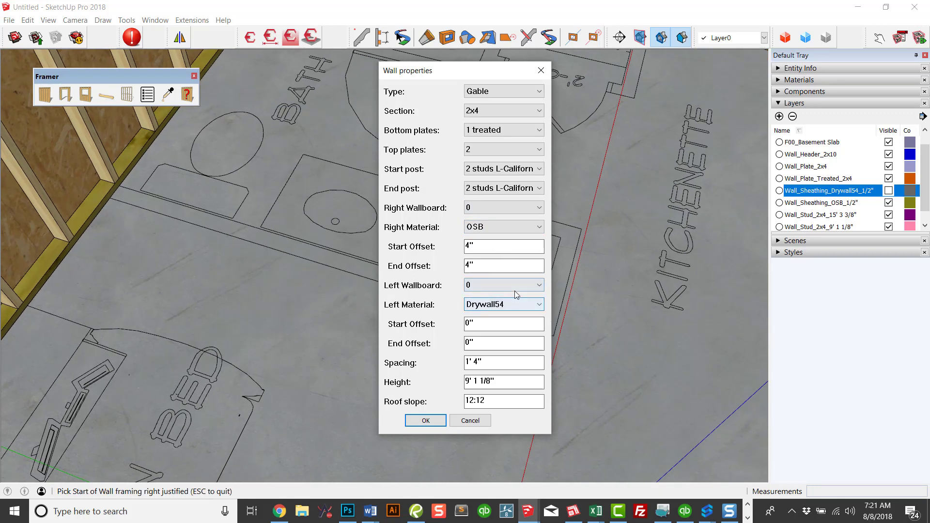
pyautogui.moveTo(475, 246); pyautogui.dragTo(441, 251)
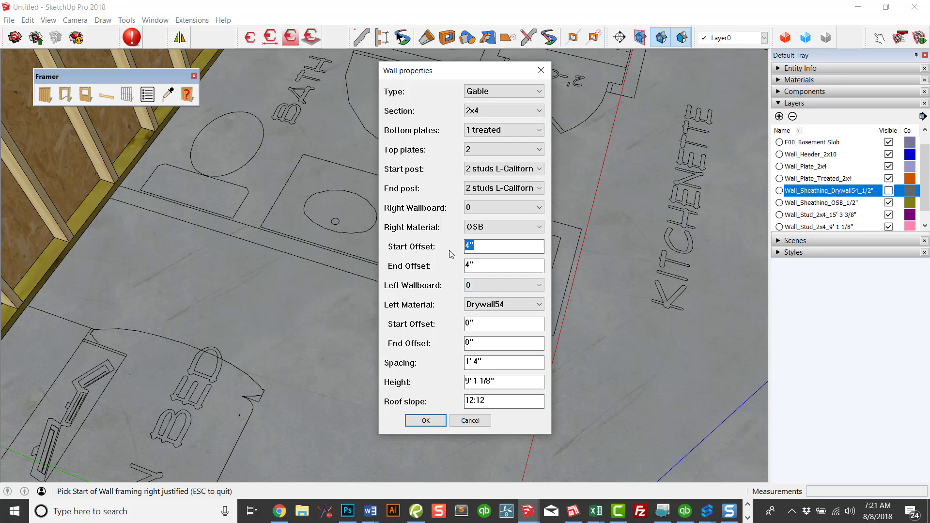
pyautogui.write('00')
# Set the interior wall's start post to 1 stud with T studs and its end post to 3 studs
pyautogui.click(499, 173)
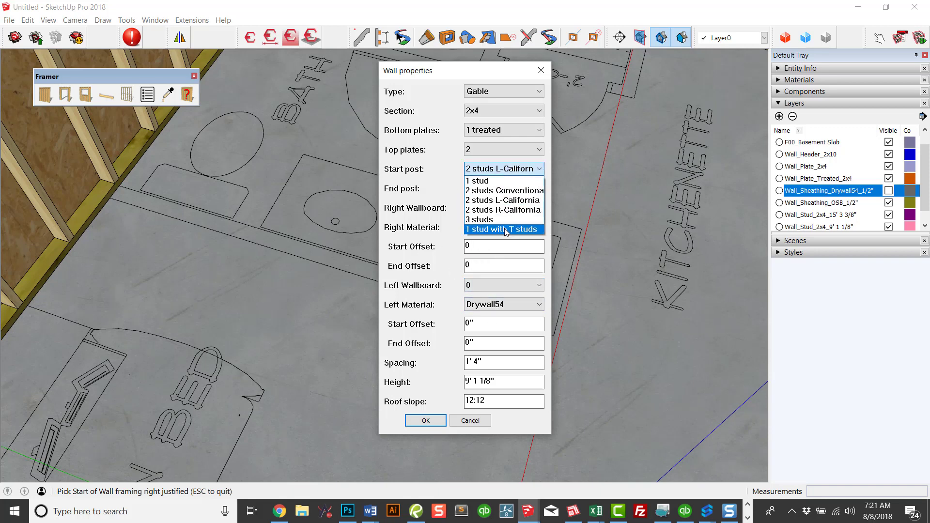
pyautogui.click(505, 230)
pyautogui.click(497, 189)
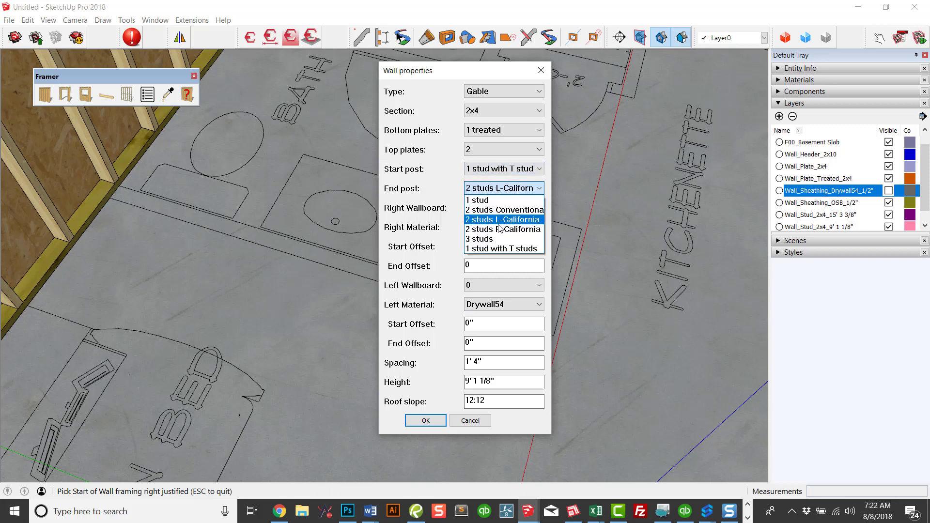
pyautogui.click(495, 239)
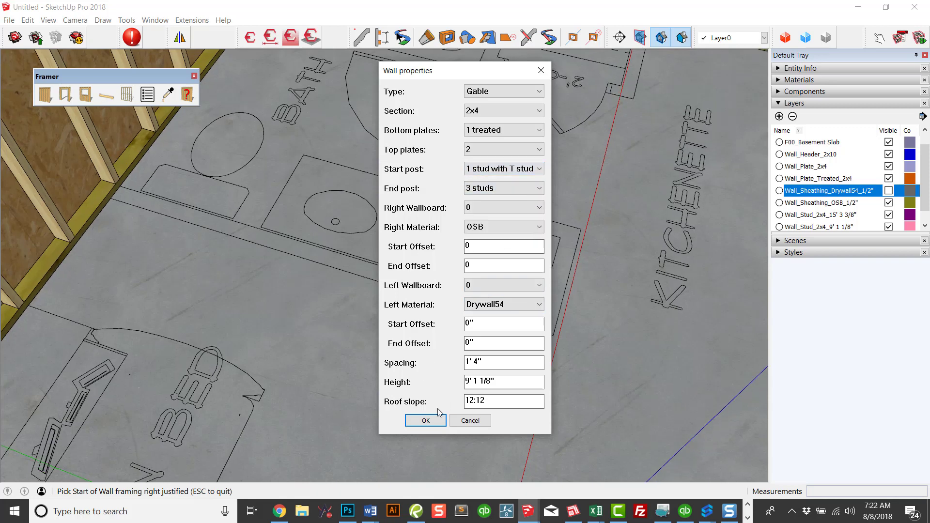
# Set the roof slope to 0 and the wall type to Rectangular, and accept the interior wall's properties
pyautogui.press('Tab')
pyautogui.write('0')
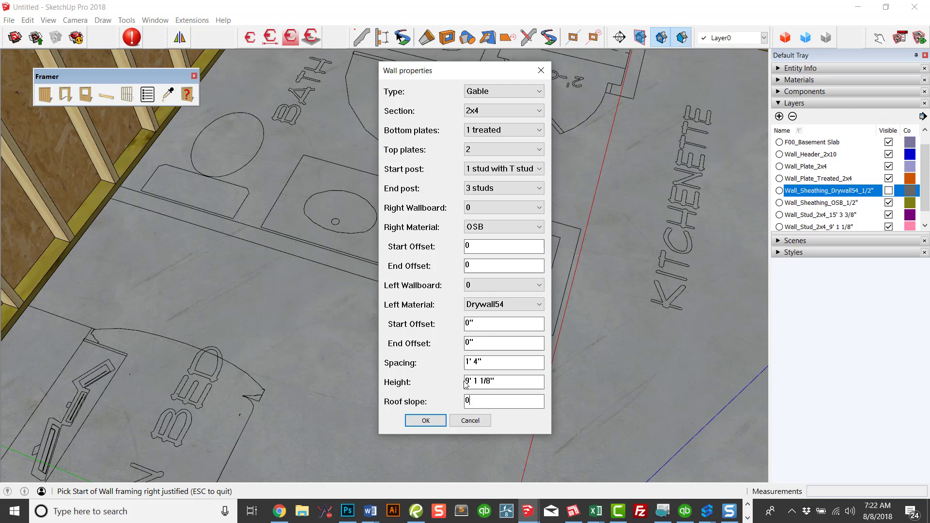
pyautogui.click(494, 91)
pyautogui.click(484, 100)
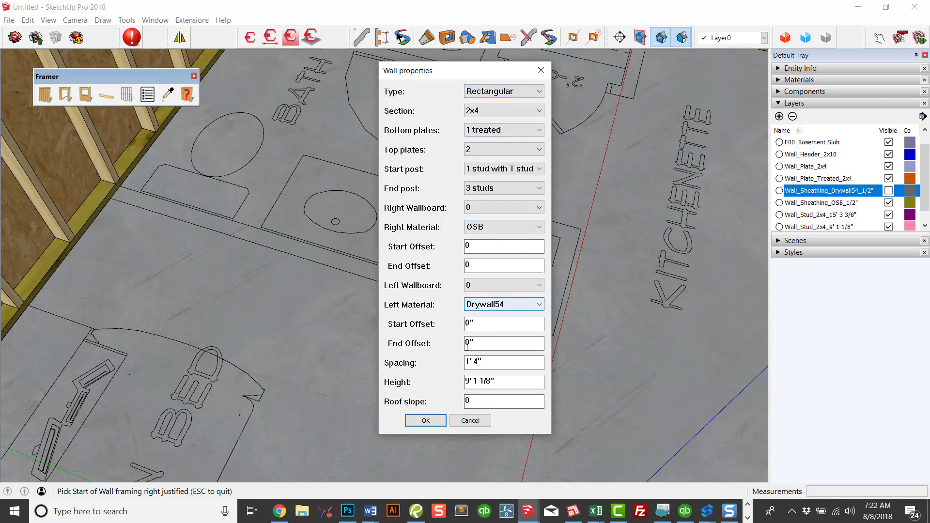
pyautogui.click(425, 420)
# Place the partition between bath and fold-down bed, from the long wall's inner face to the plan wall's corner beside the kitchenette, and inspect the T-post junction
pyautogui.scroll(5, 387, 383)
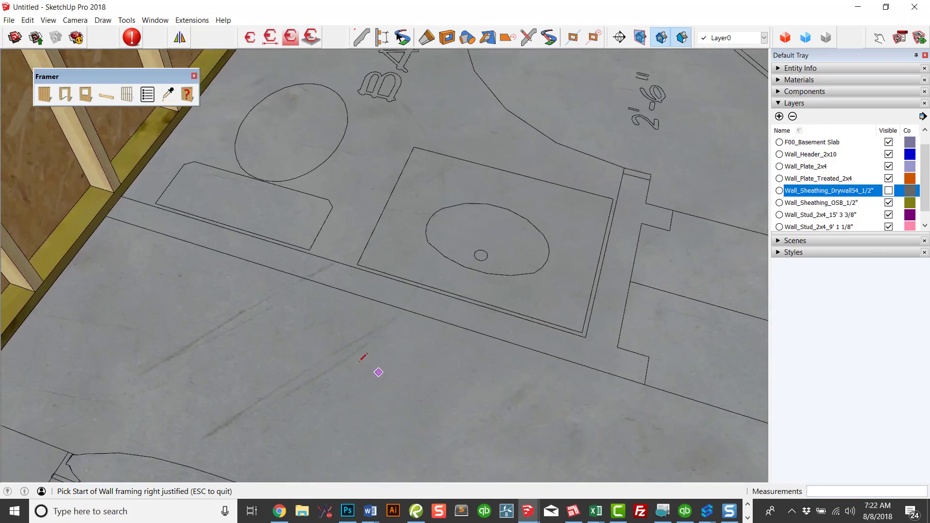
pyautogui.click(117, 250)
pyautogui.scroll(-4, 117, 250)
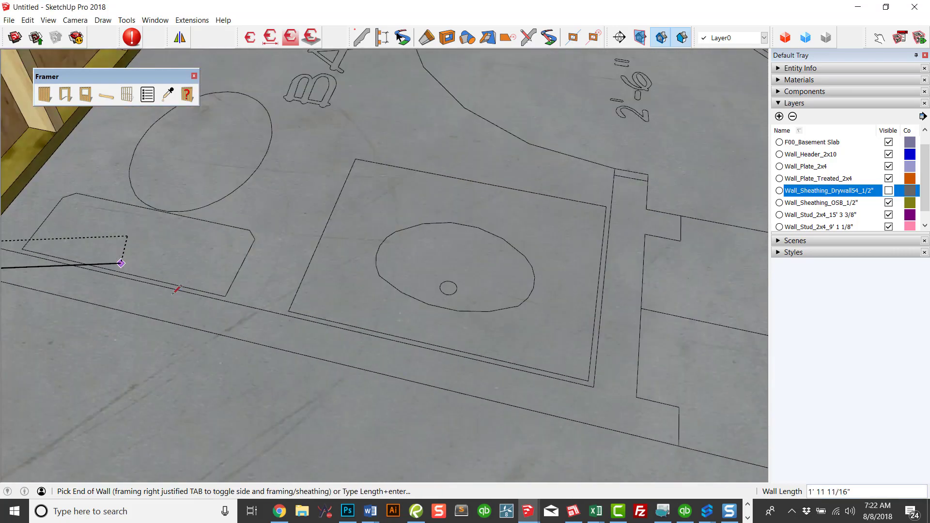
pyautogui.scroll(2, 263, 321)
pyautogui.click(435, 361)
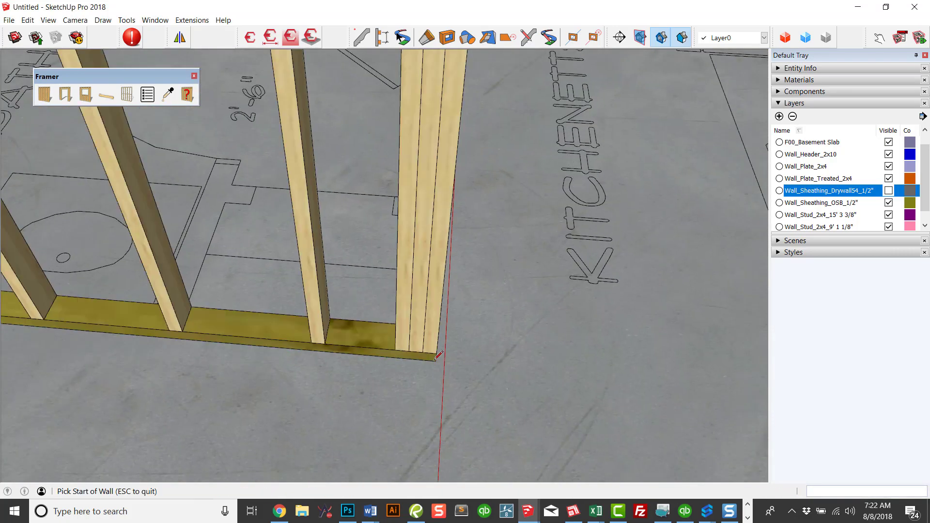
pyautogui.scroll(-5, 435, 361)
pyautogui.scroll(3, 356, 327)
pyautogui.press('Escape')
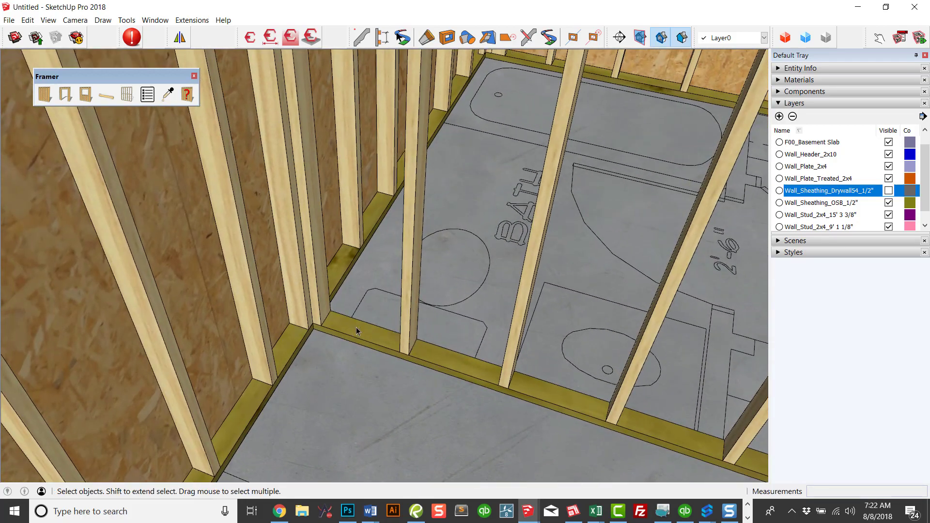
pyautogui.scroll(4, 308, 310)
pyautogui.moveTo(308, 307); pyautogui.dragTo(374, 322, button='middle')
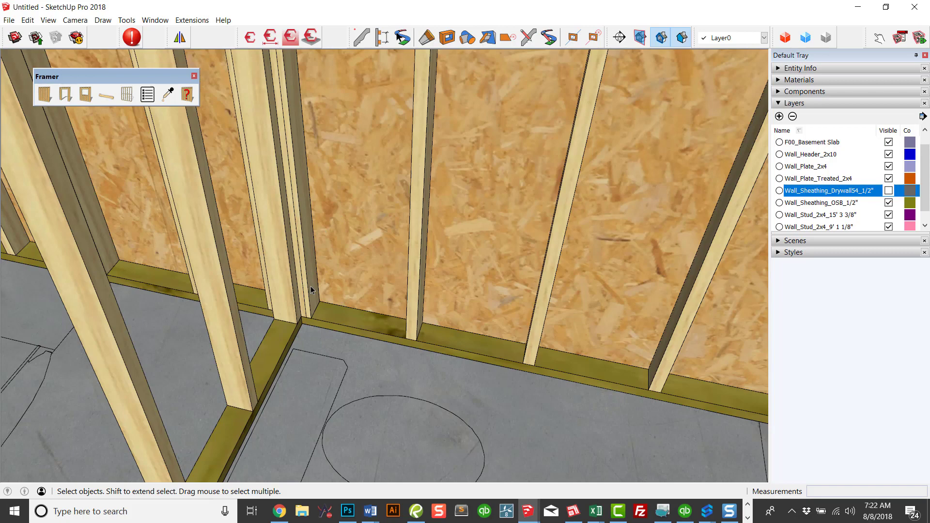
pyautogui.moveTo(310, 288); pyautogui.dragTo(459, 295, button='middle')
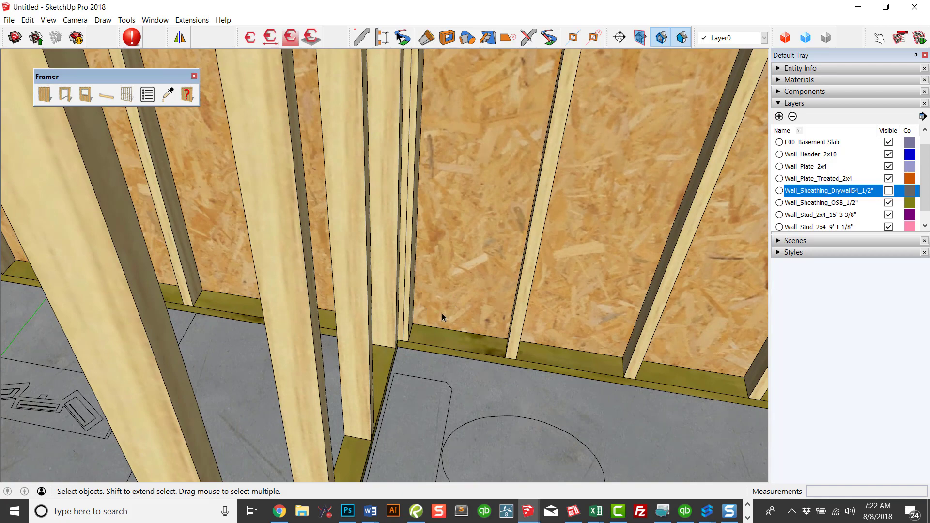
pyautogui.scroll(-5, 442, 313)
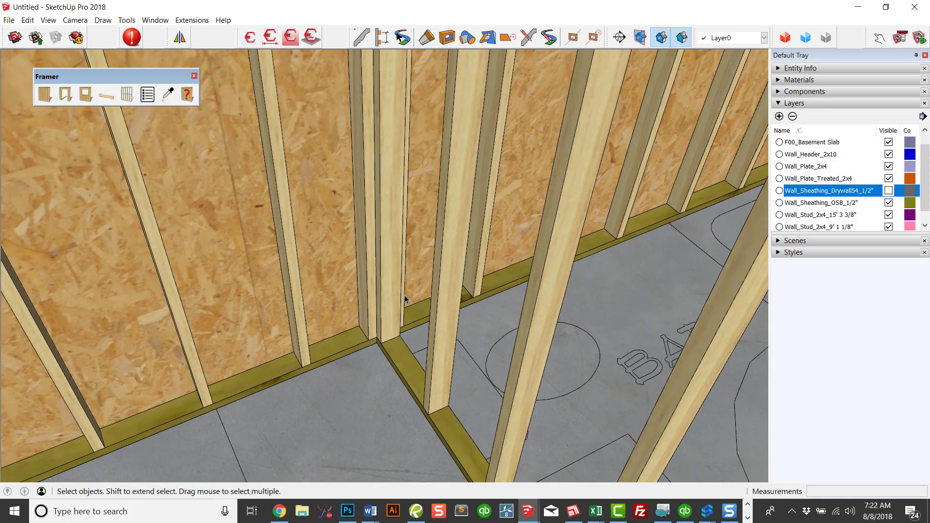
# Open Framer's material editor, enlarge its window and expand the Header material's imperial sections
pyautogui.scroll(-6, 407, 297)
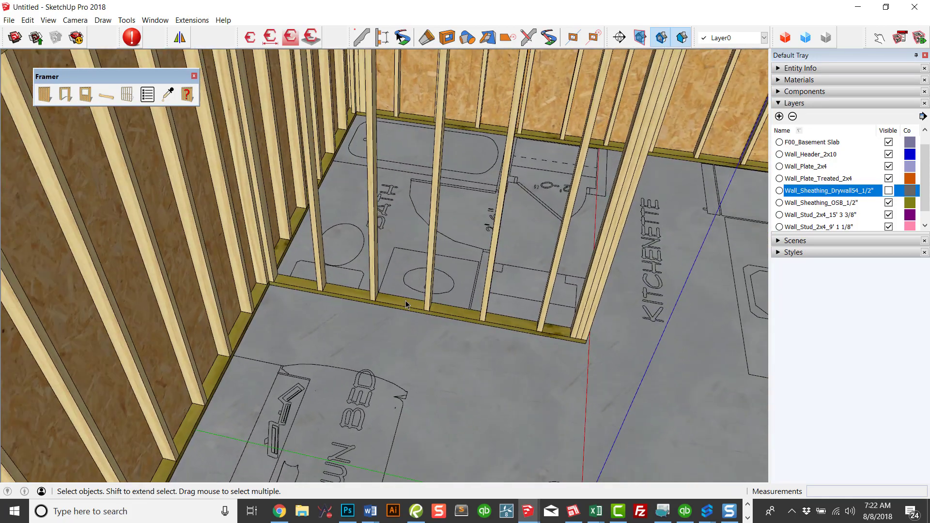
pyautogui.scroll(-10, 447, 295)
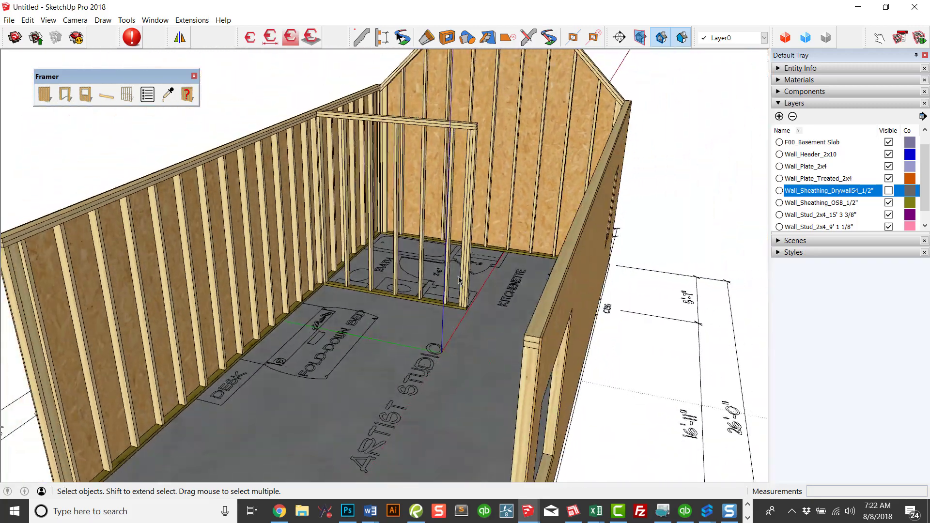
pyautogui.moveTo(458, 278); pyautogui.dragTo(256, 213, button='middle')
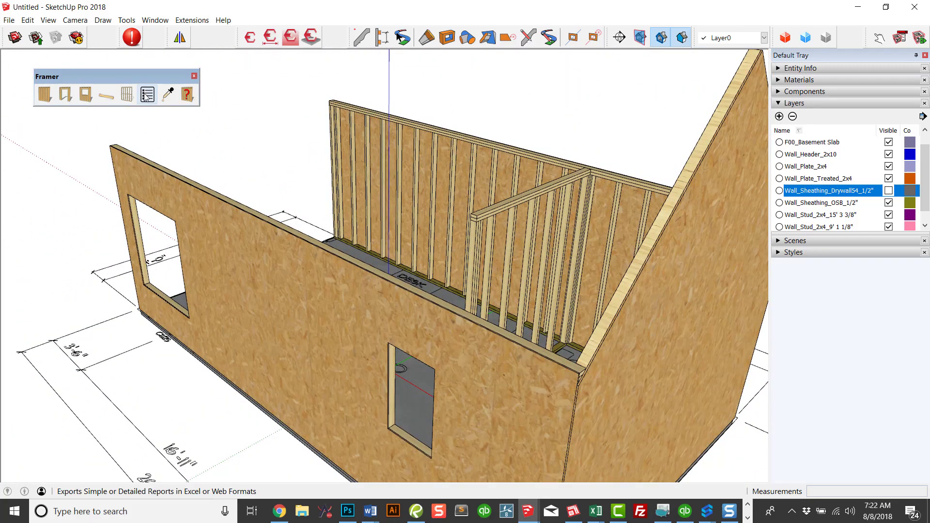
pyautogui.click(168, 95)
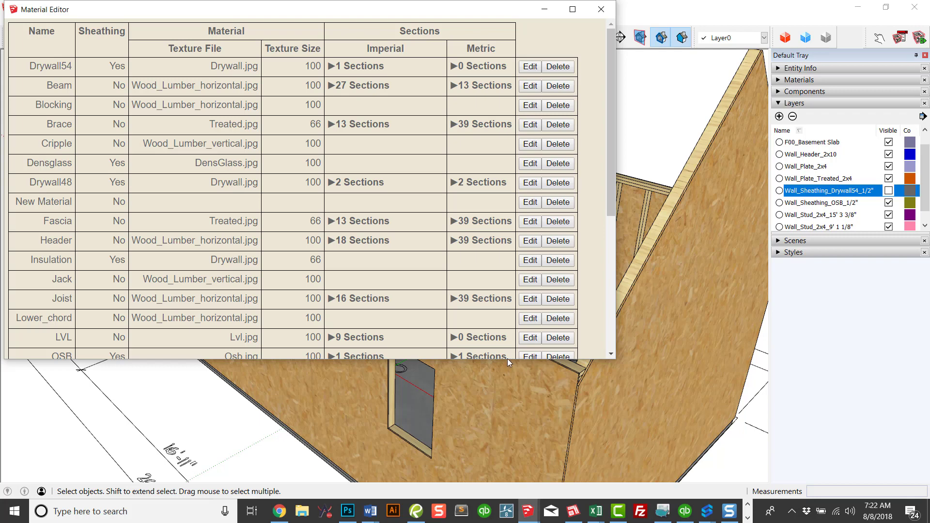
pyautogui.moveTo(494, 361); pyautogui.dragTo(513, 469)
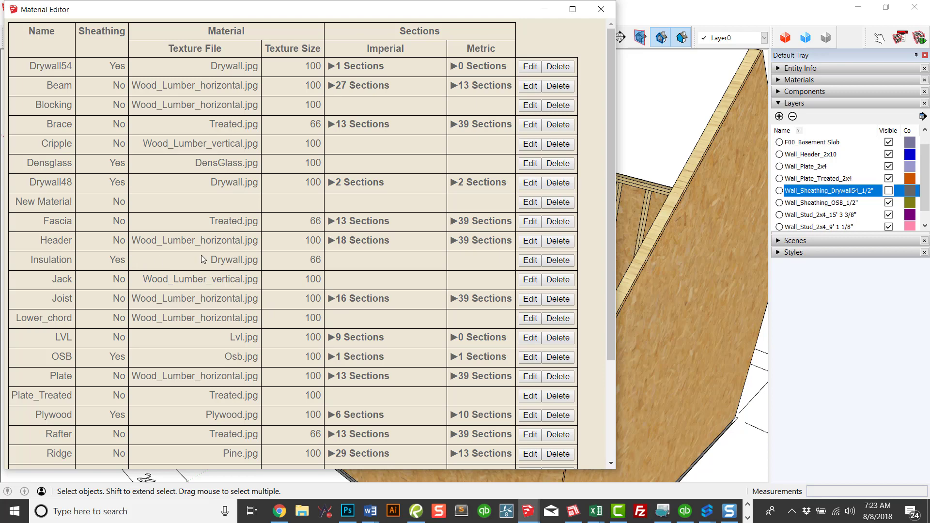
pyautogui.click(332, 240)
pyautogui.scroll(-2, 378, 282)
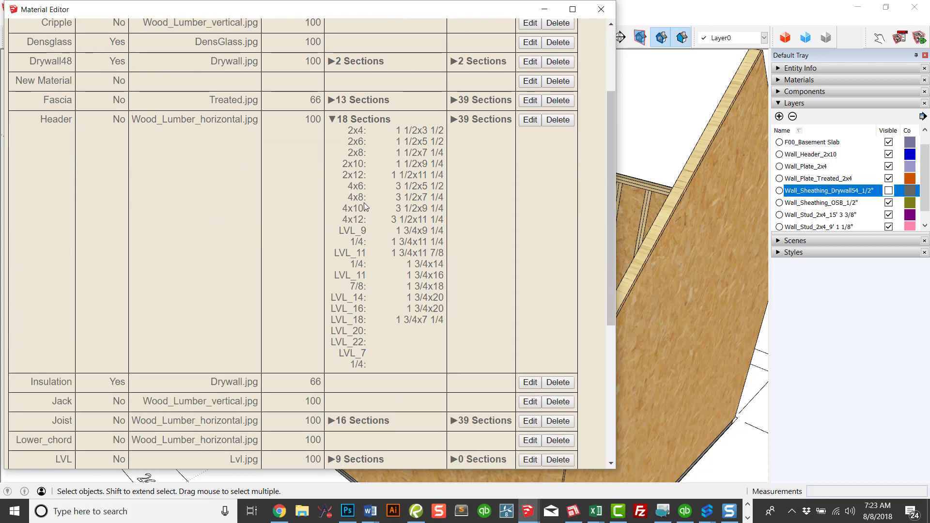
# Open the Header material for editing, review its imperial and metric sections, and save both the material and the materials list
pyautogui.click(528, 121)
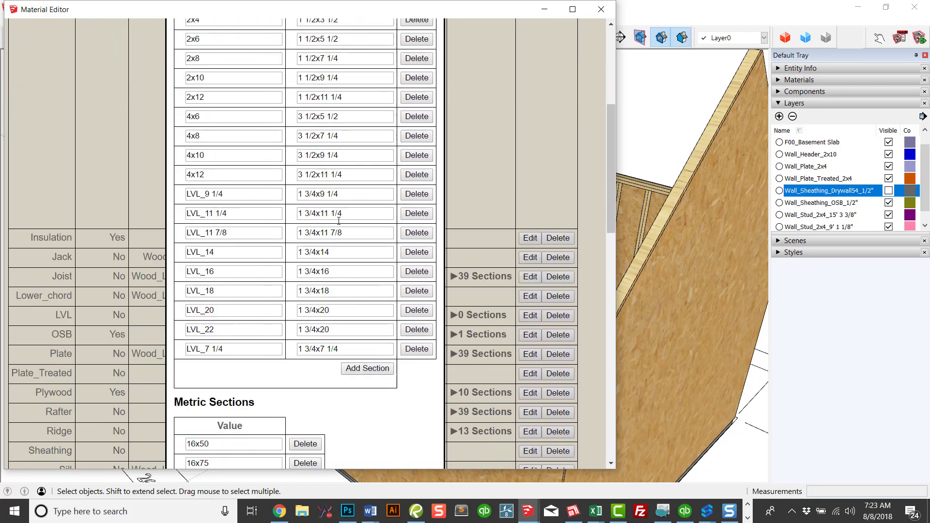
pyautogui.scroll(-3, 364, 193)
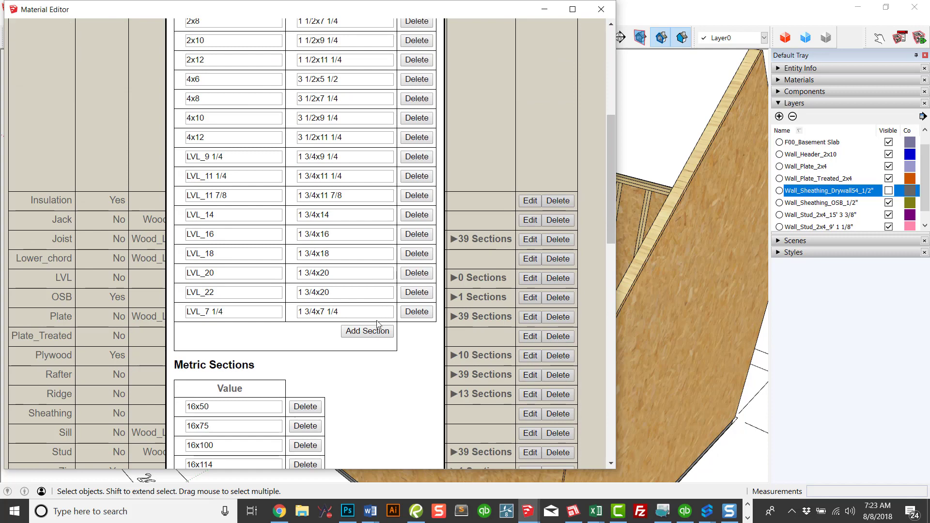
pyautogui.scroll(5, 400, 296)
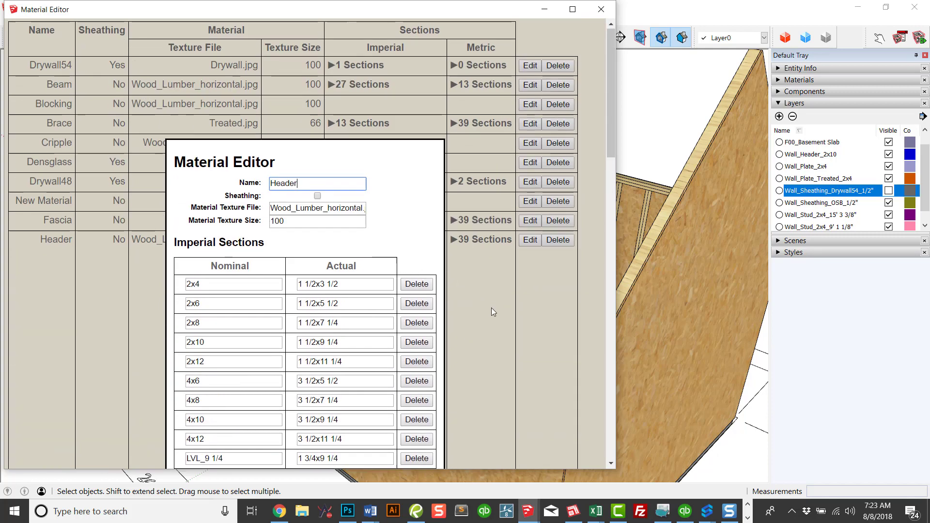
pyautogui.scroll(-7, 489, 311)
pyautogui.scroll(-10, 372, 349)
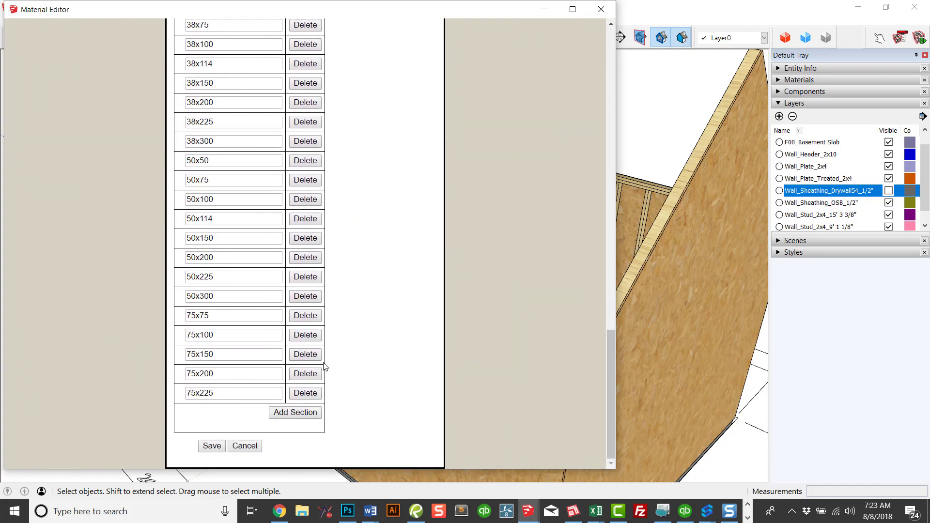
pyautogui.click(214, 447)
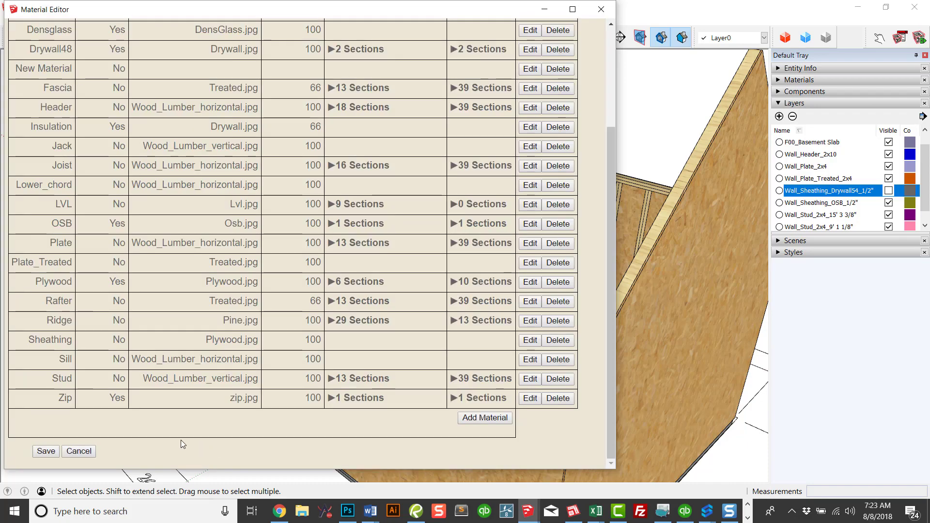
pyautogui.click(46, 450)
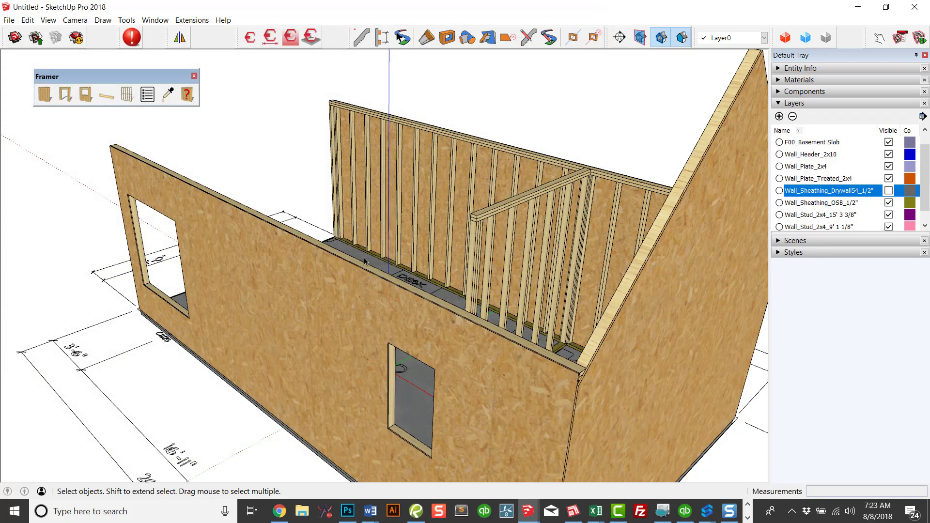